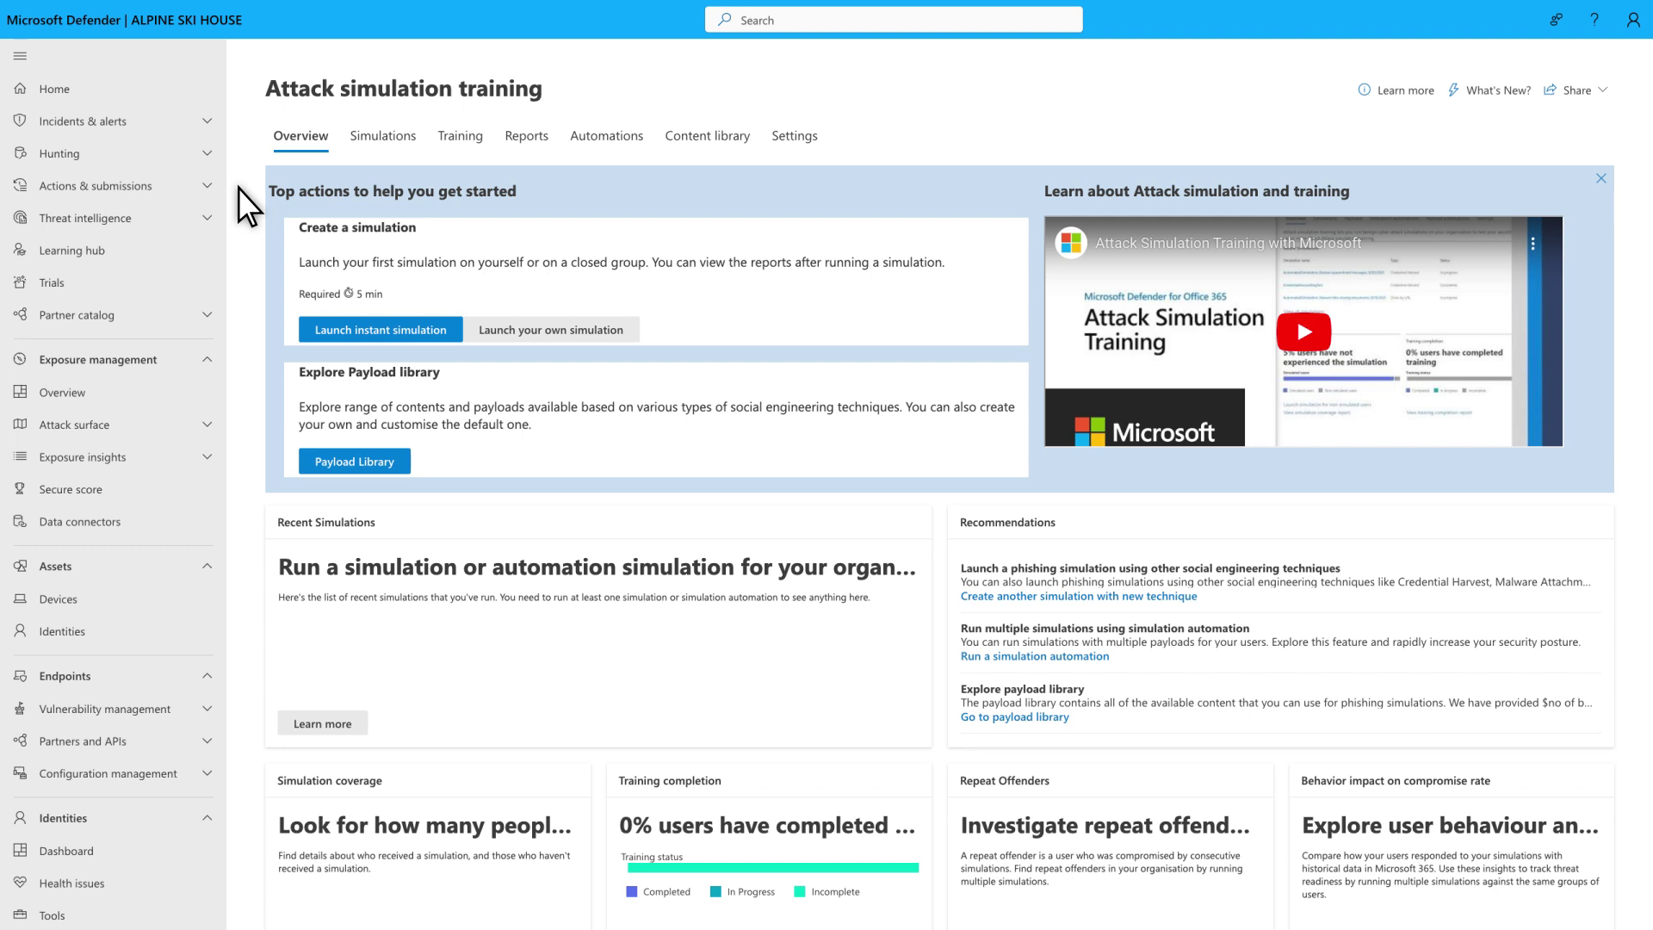
Start a new simulation automation from the Automations tab named 'Security awareness drills'
{"action": "left_click", "coordinate": [616, 138]}
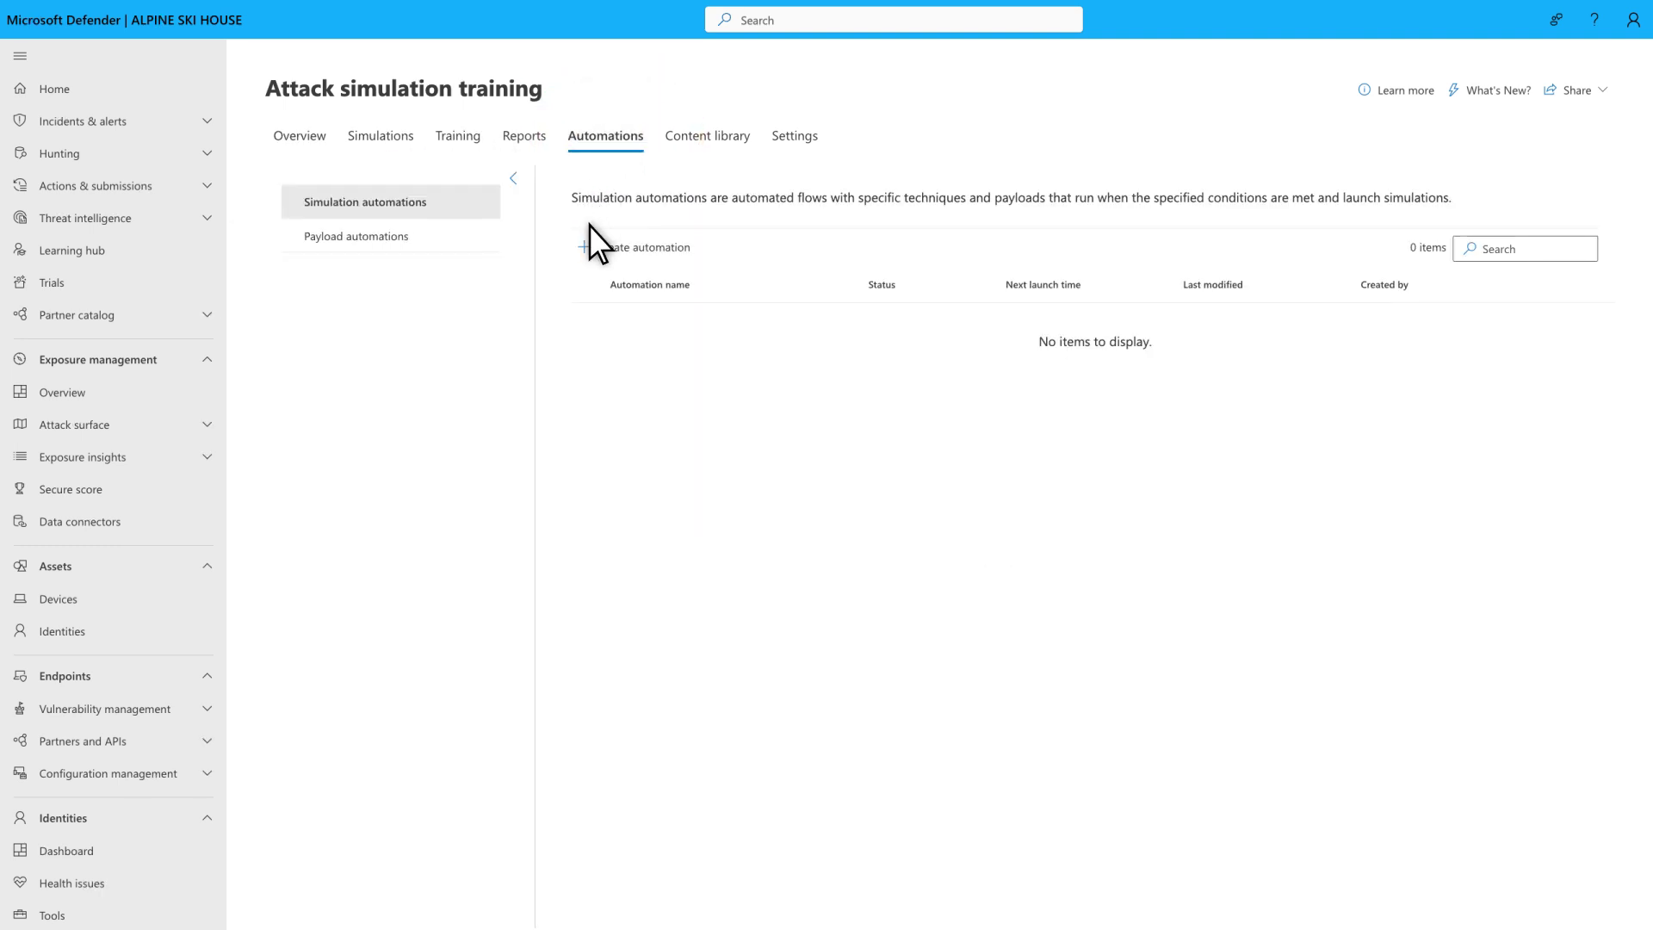
{"action": "left_click", "coordinate": [591, 250]}
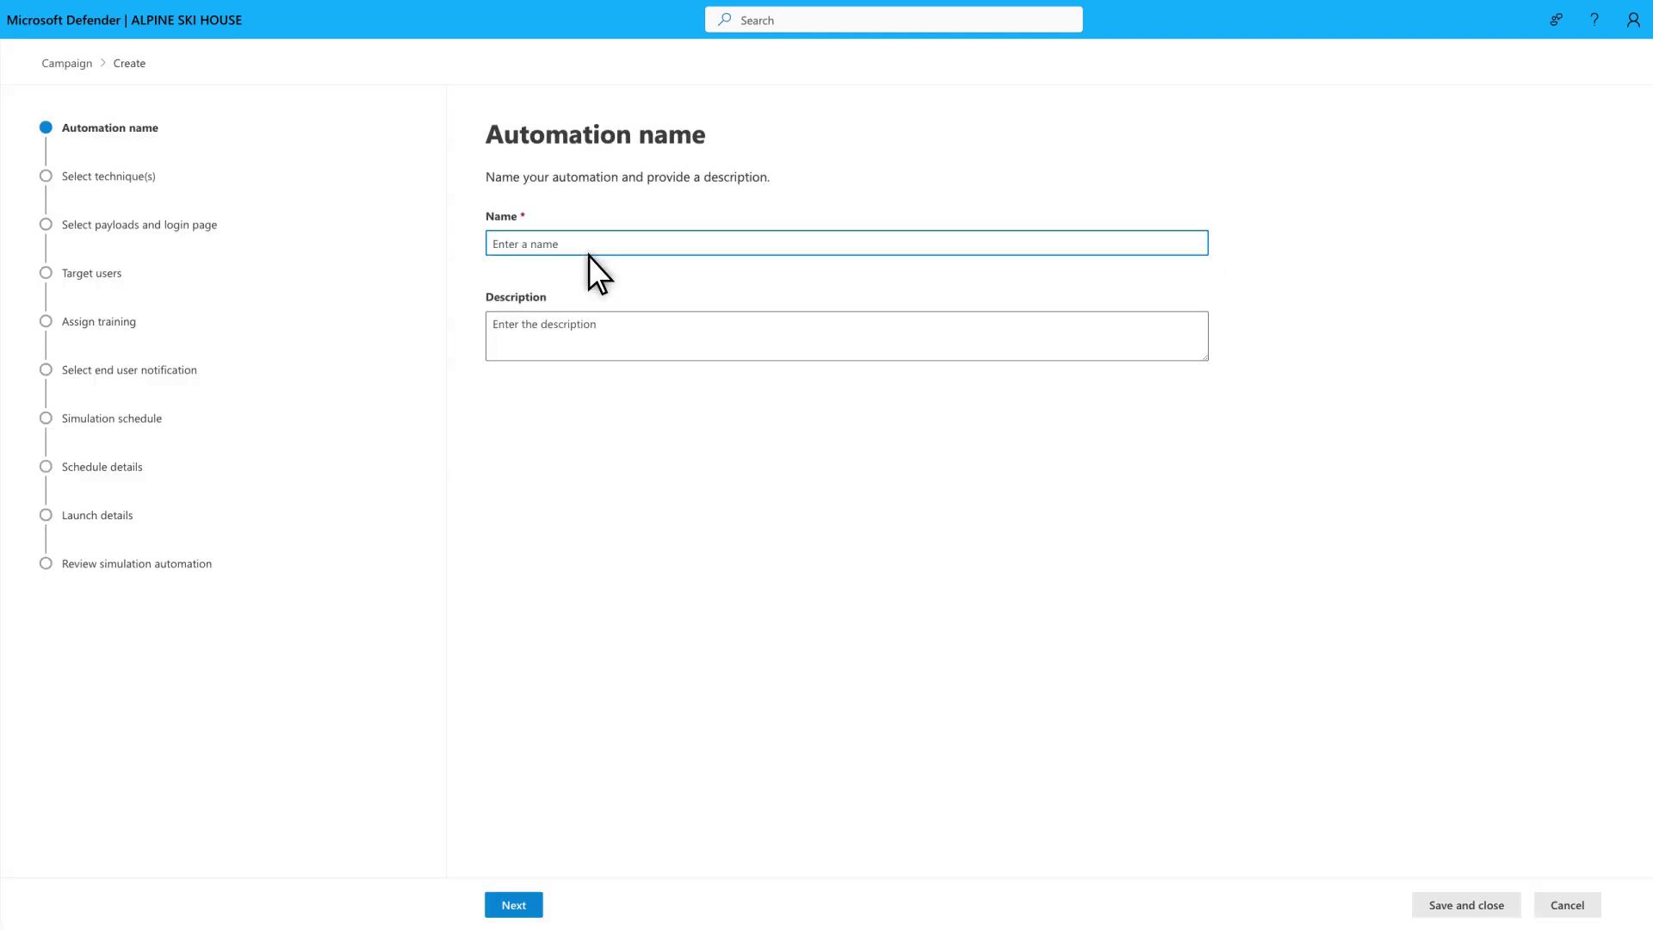
{"action": "left_click", "coordinate": [589, 248]}
{"action": "type", "text": "Security awareness drills"}
Select Credential Harvest and Drive-by URL as the social engineering techniques
{"action": "left_click", "coordinate": [518, 908]}
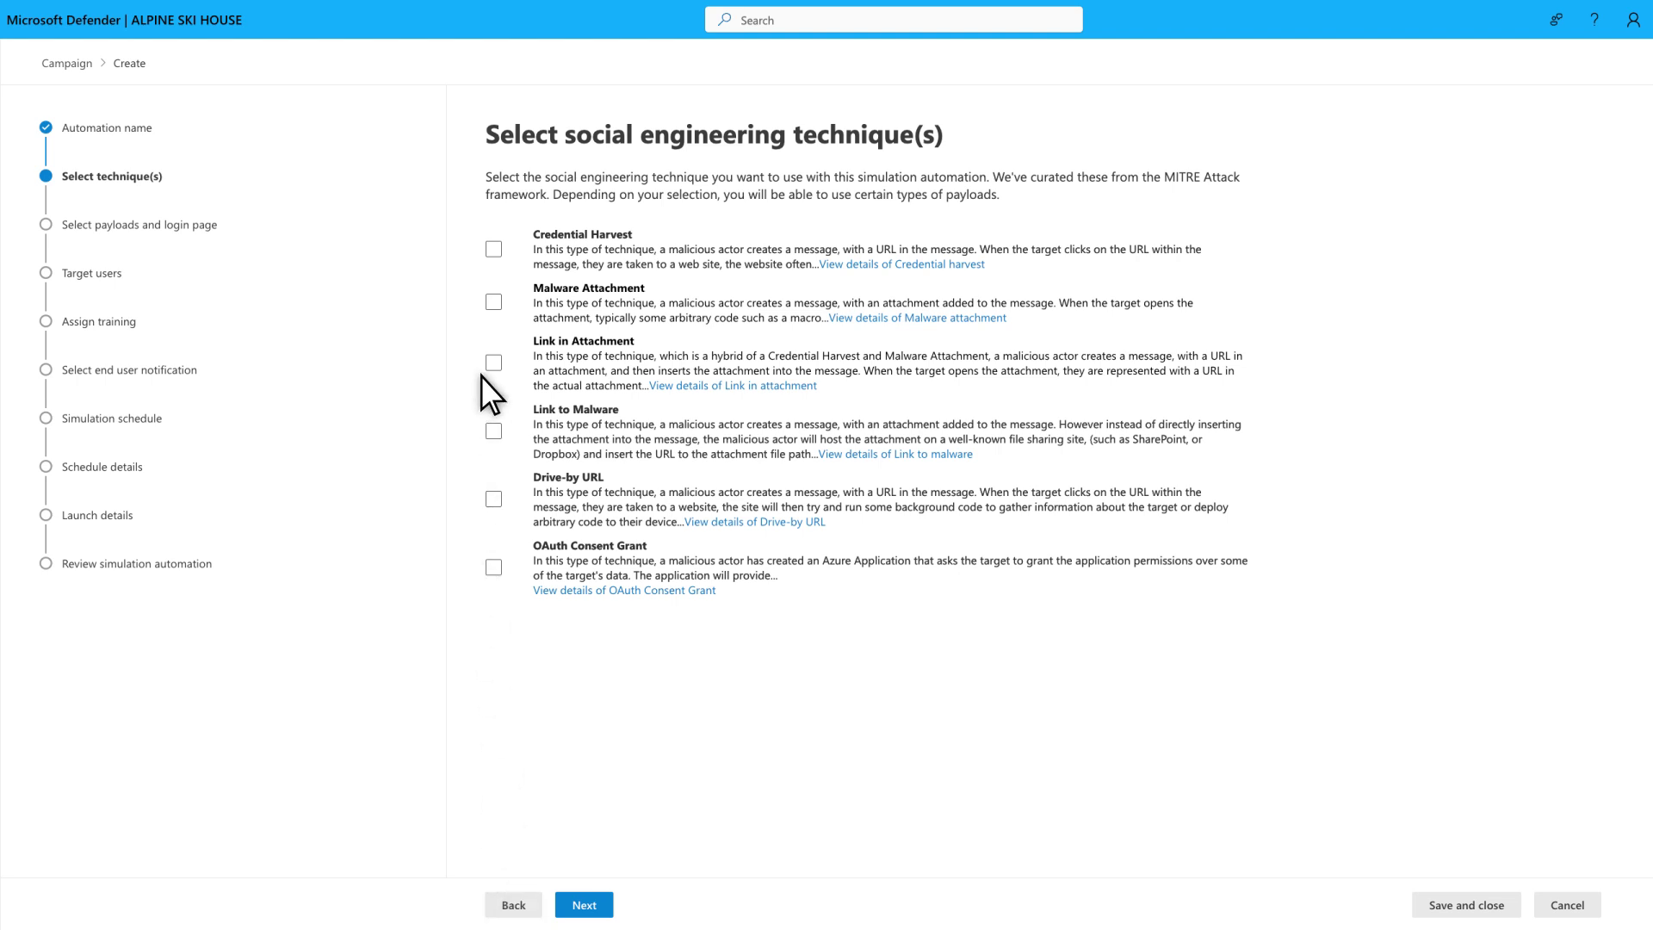
{"action": "left_click", "coordinate": [493, 250]}
{"action": "left_click", "coordinate": [494, 499]}
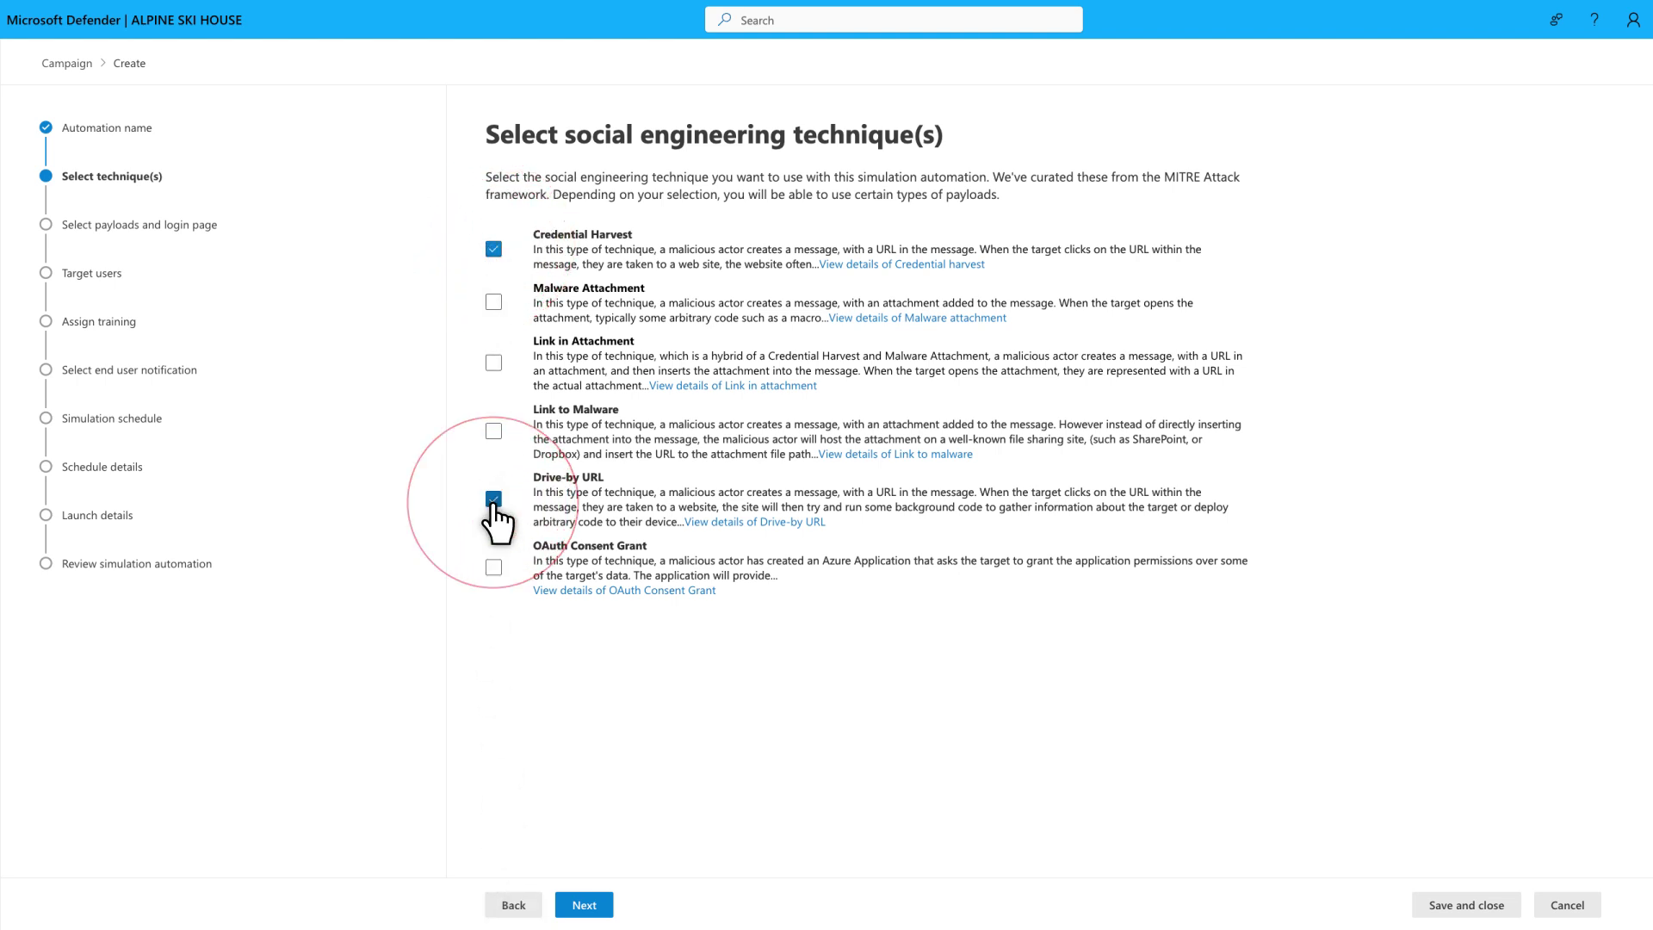
{"action": "left_click", "coordinate": [602, 910]}
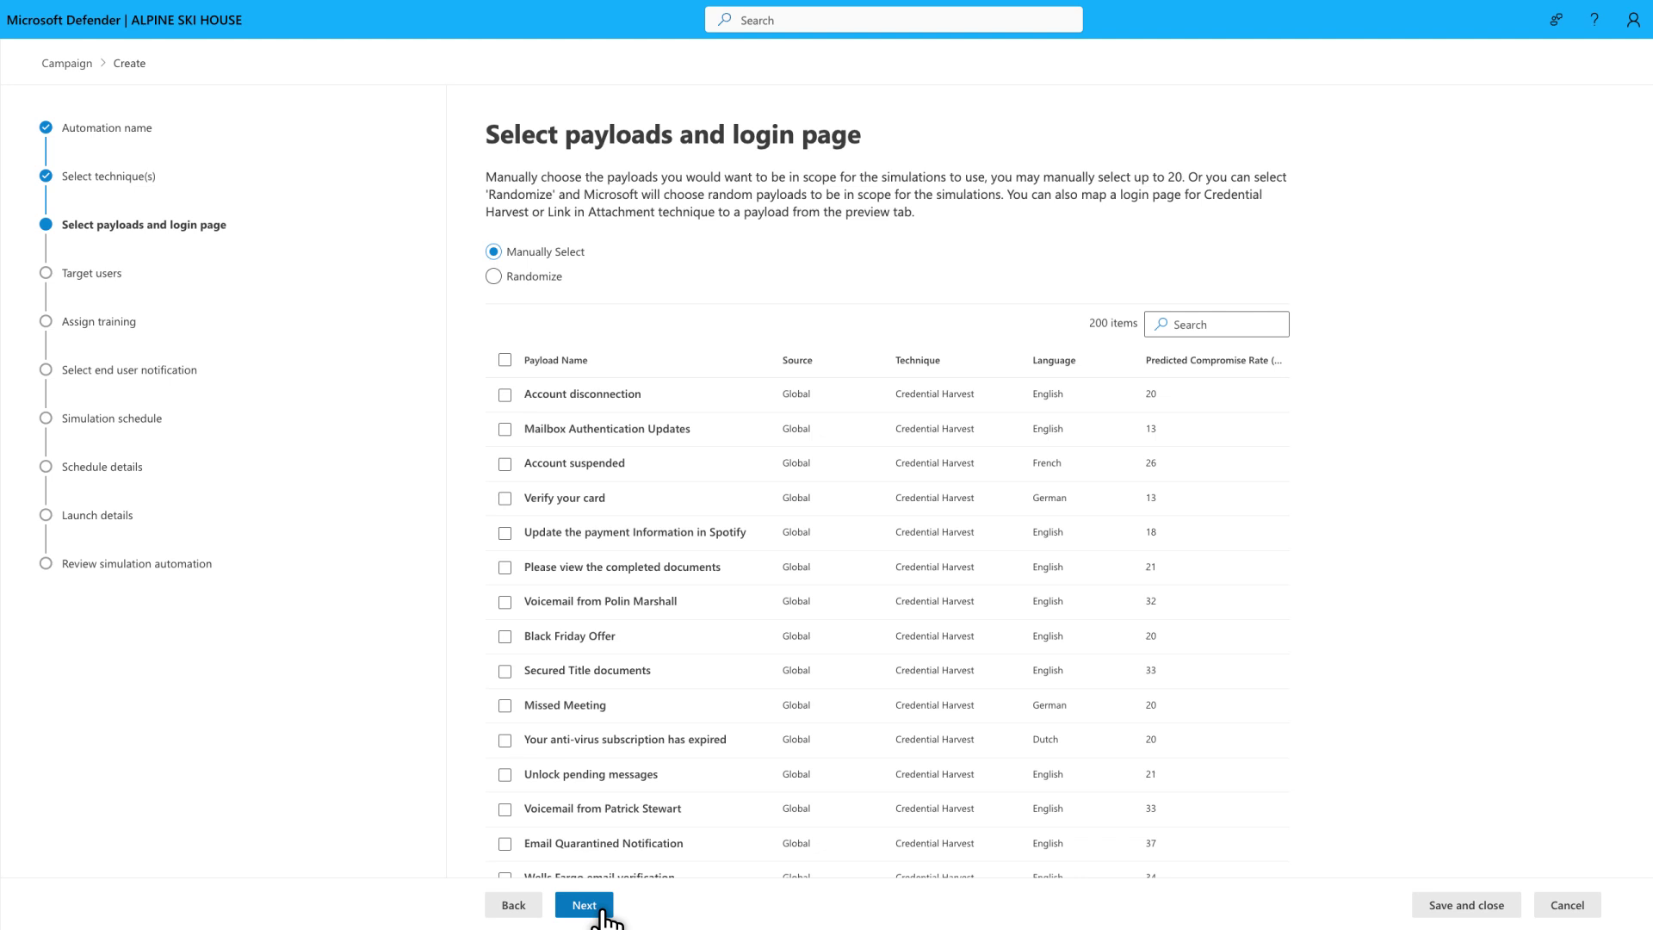
Search the payload list for 'Microsoft' to show only Microsoft payloads
{"action": "left_click", "coordinate": [1151, 334]}
{"action": "type", "text": "Microsoft"}
{"action": "key", "text": "Return"}
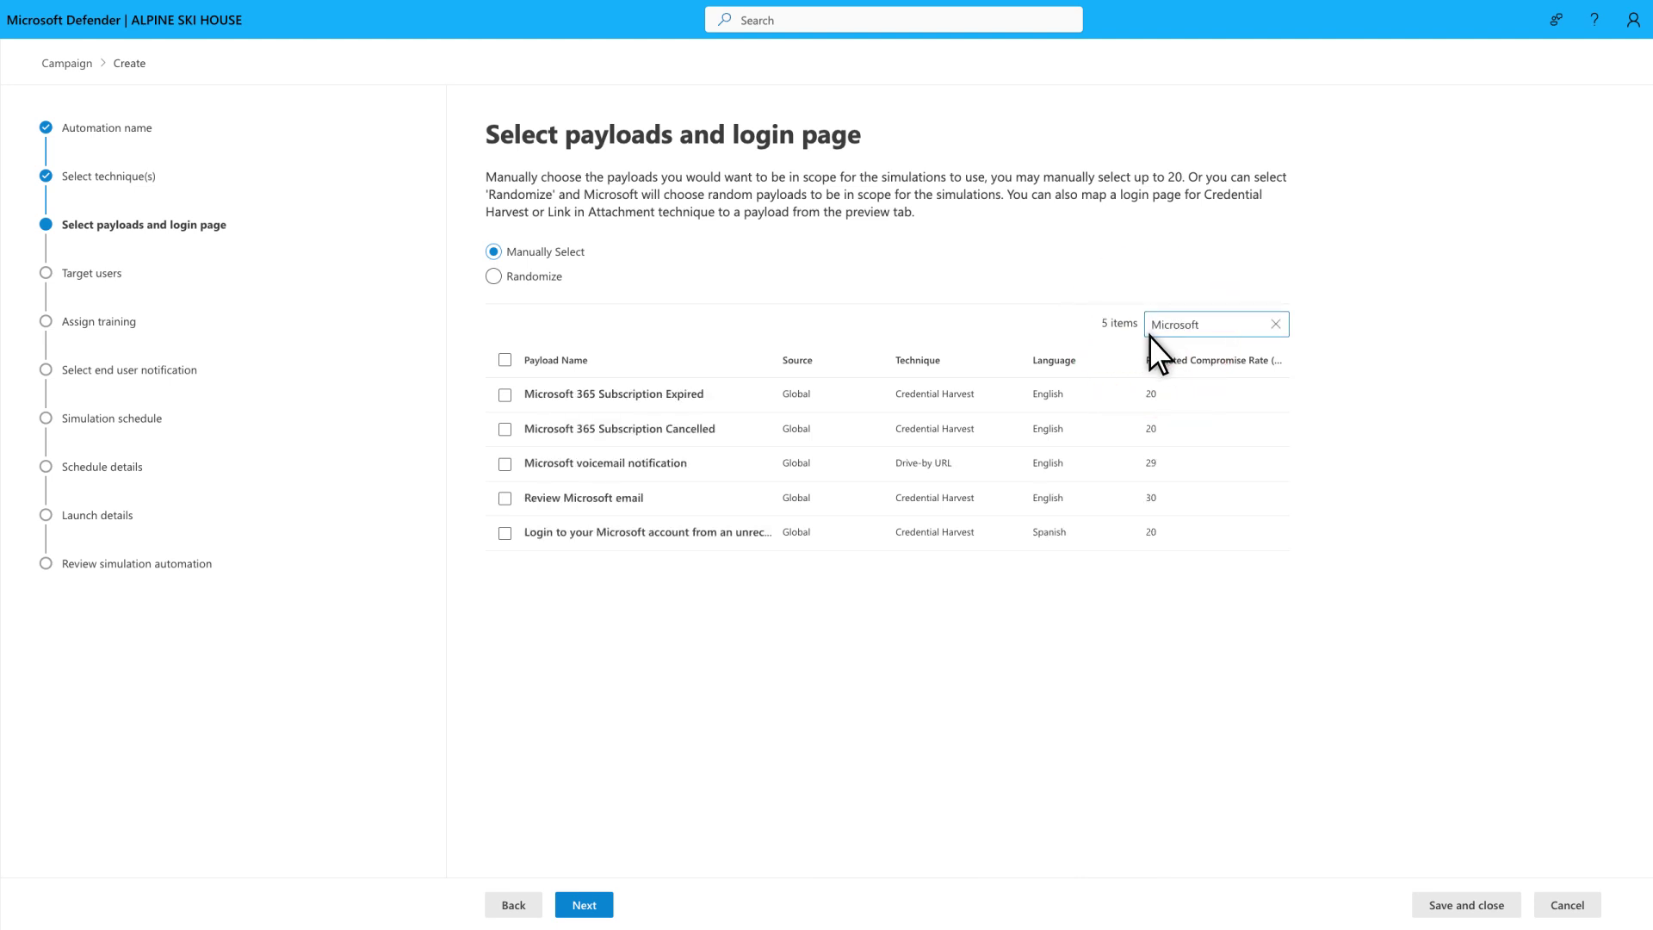
Preview the Review Microsoft email payload and its login page
{"action": "left_click", "coordinate": [628, 510]}
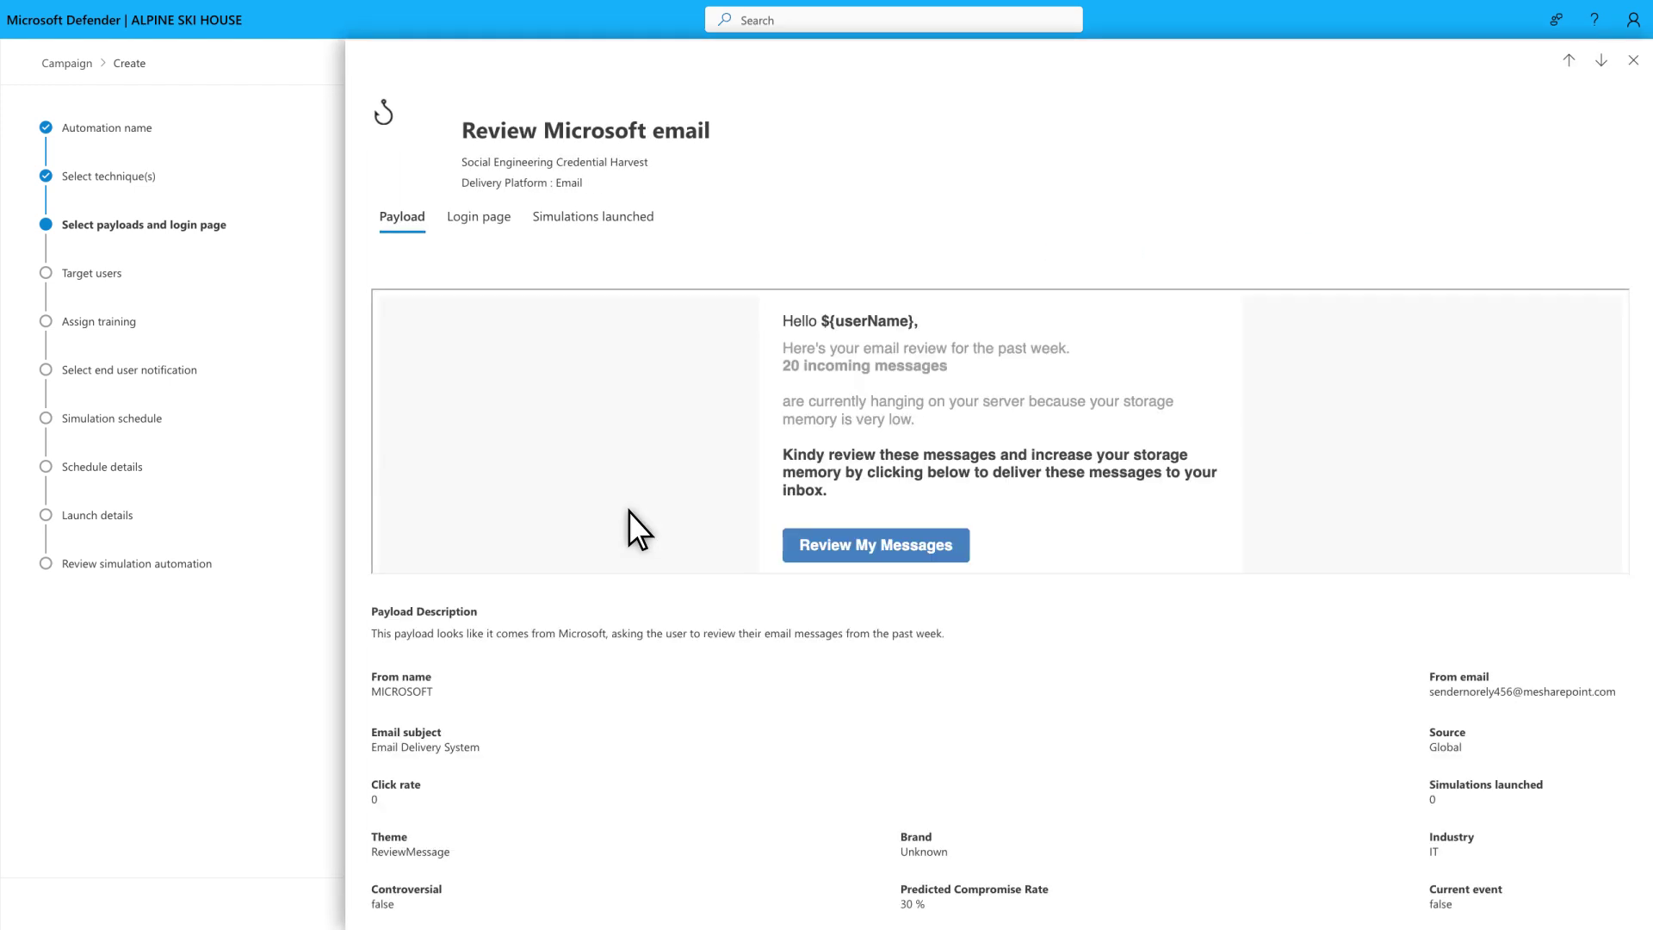
{"action": "left_click", "coordinate": [459, 224]}
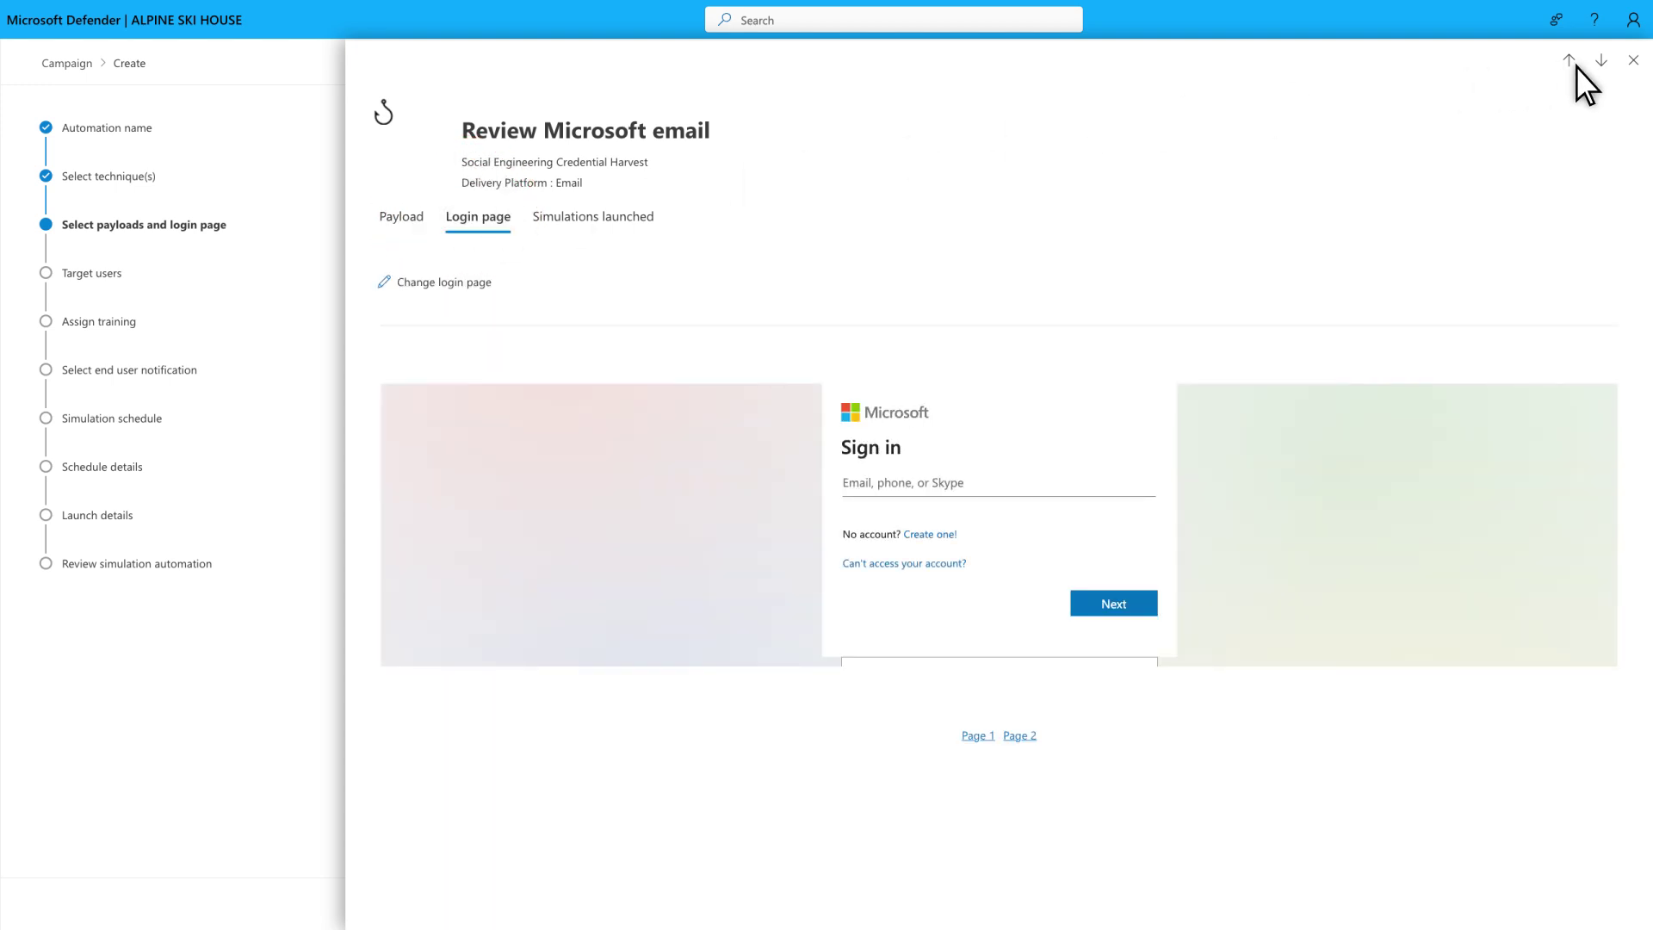
{"action": "left_click", "coordinate": [1633, 60]}
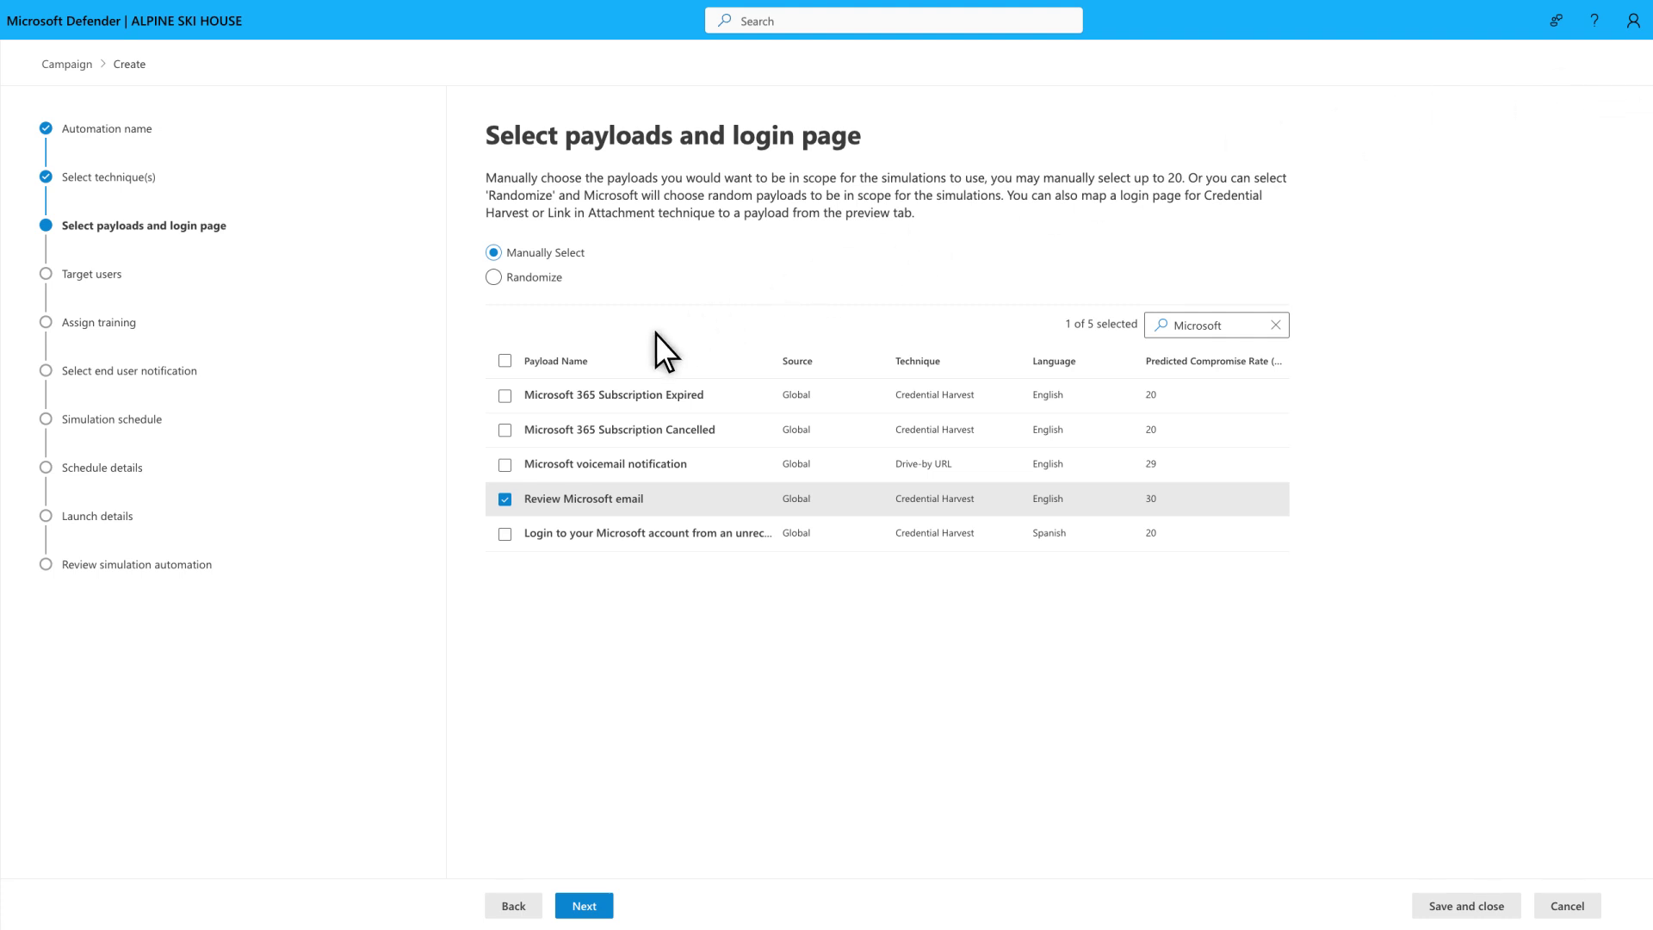
Add the Microsoft 365 Subscription Expired and Microsoft voicemail notification payloads, making three selected
{"action": "left_click", "coordinate": [504, 396]}
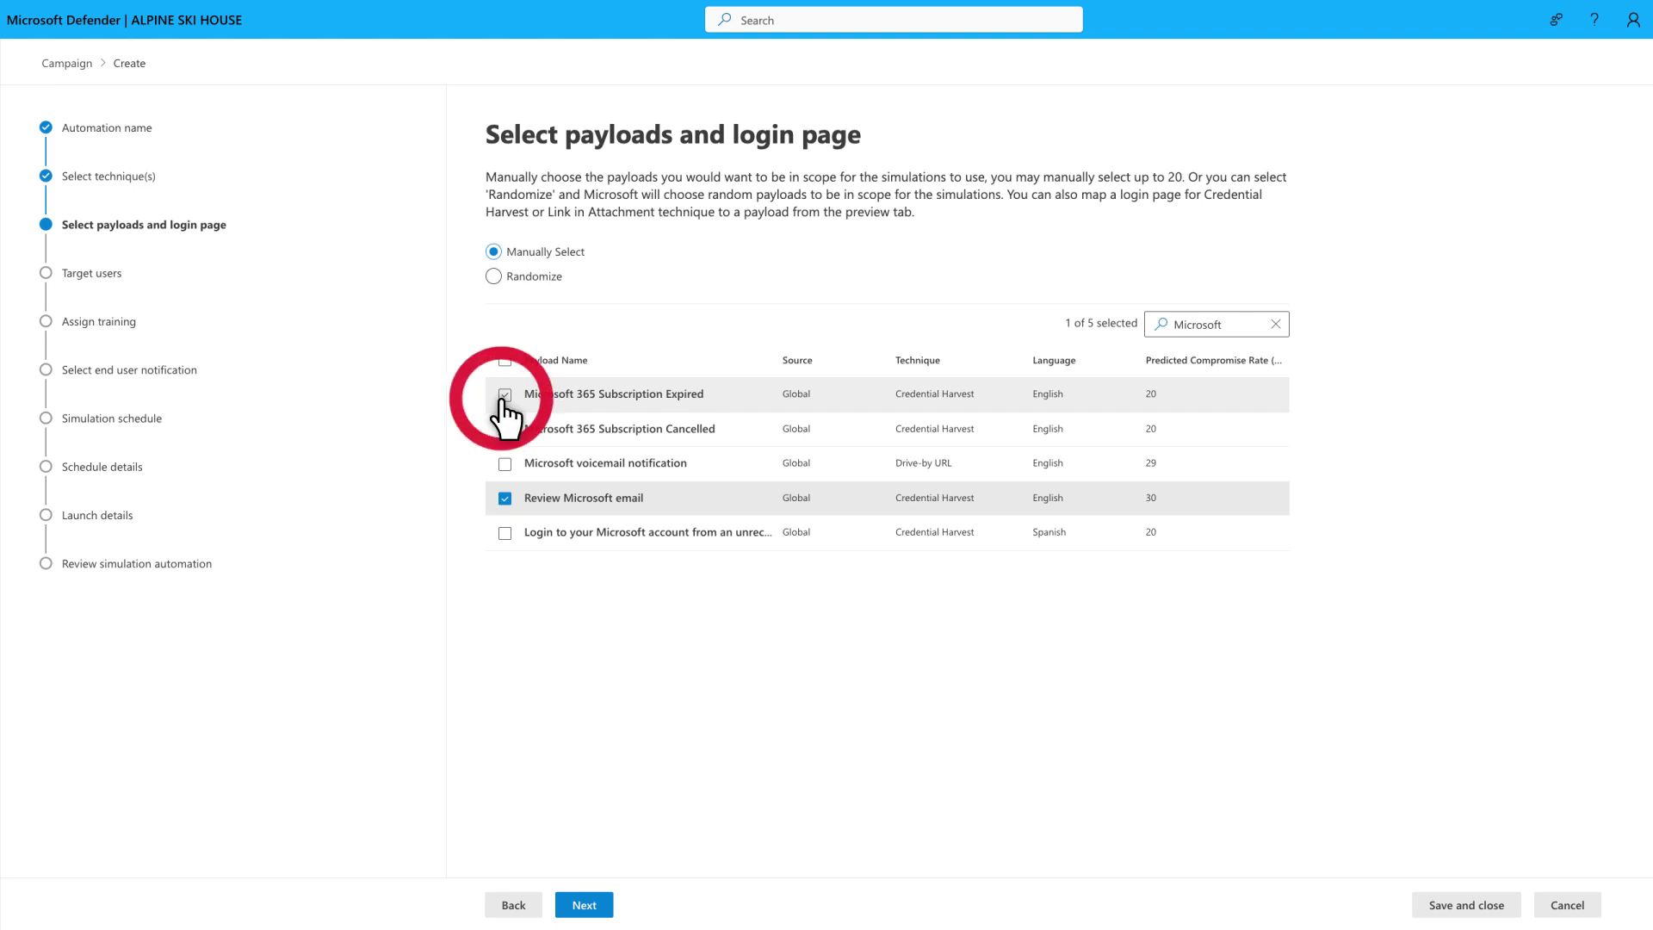
{"action": "left_click", "coordinate": [505, 468]}
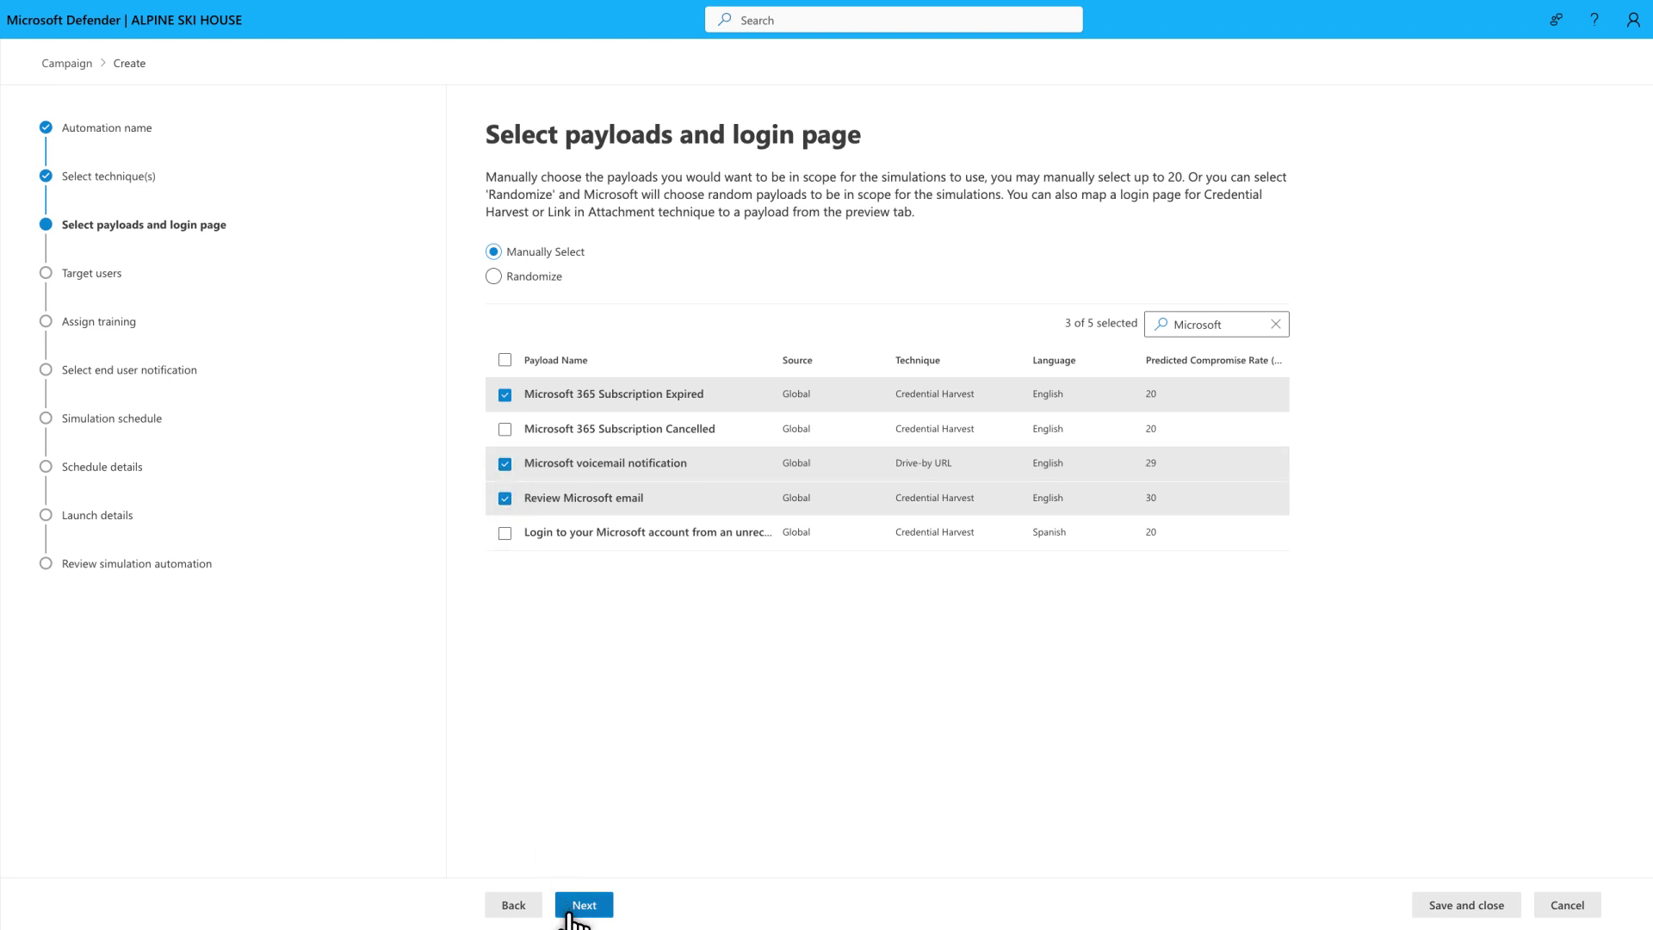
{"action": "left_click", "coordinate": [573, 906]}
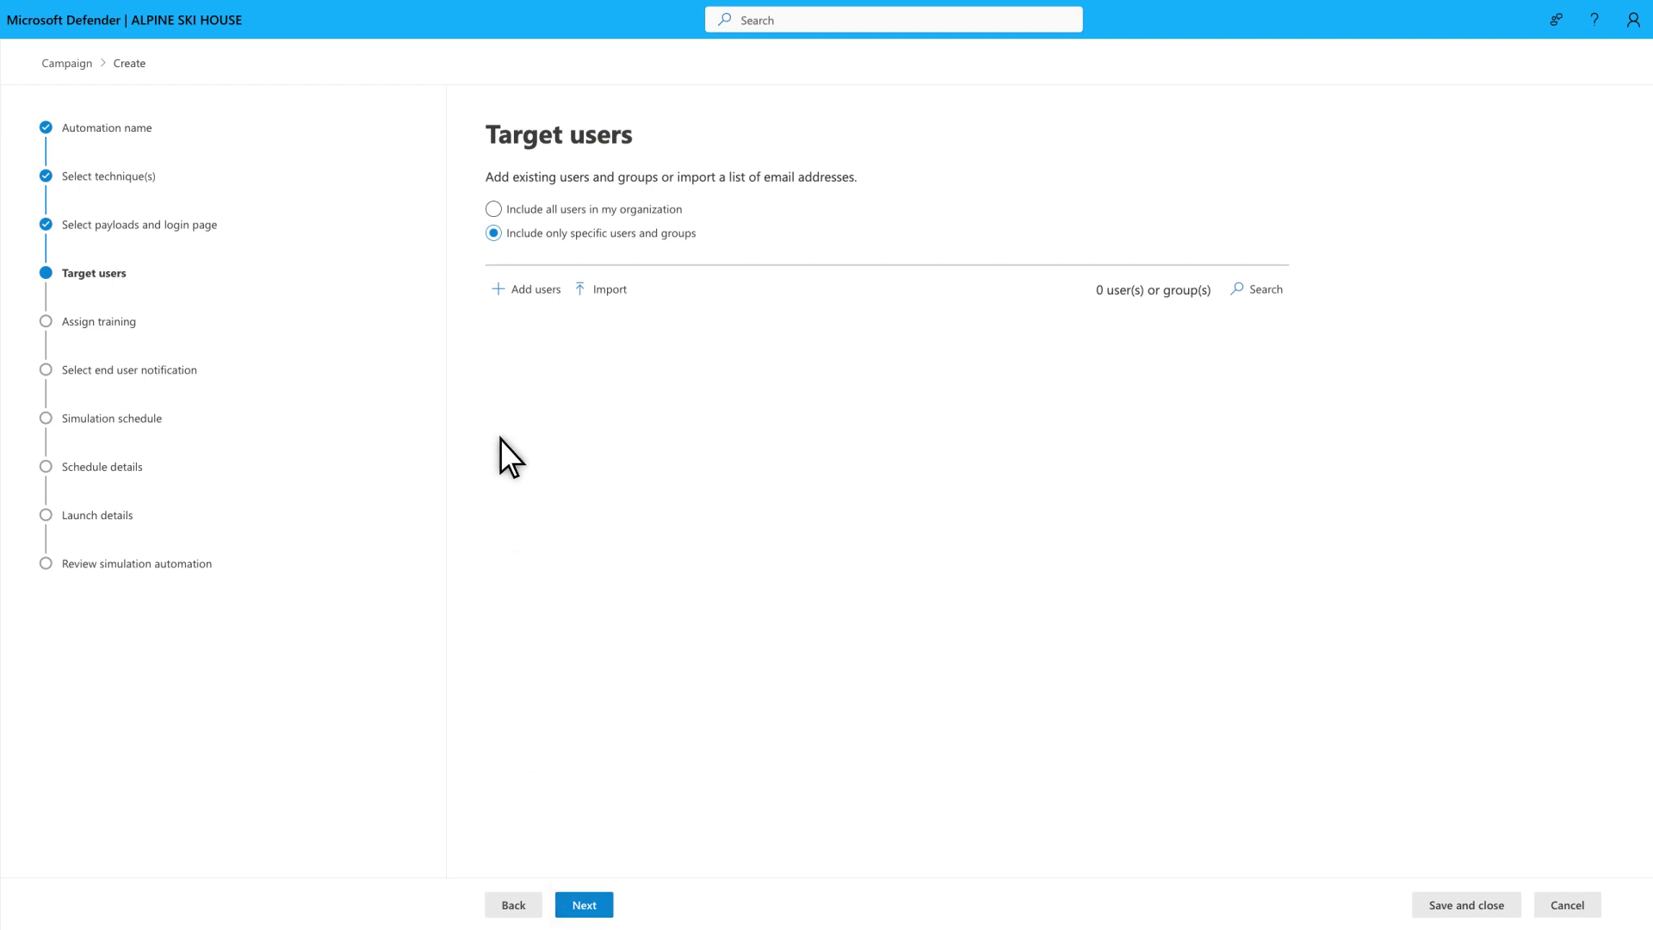
Browse the Add users filters, then target all 91 users in the organization
{"action": "left_click", "coordinate": [509, 290]}
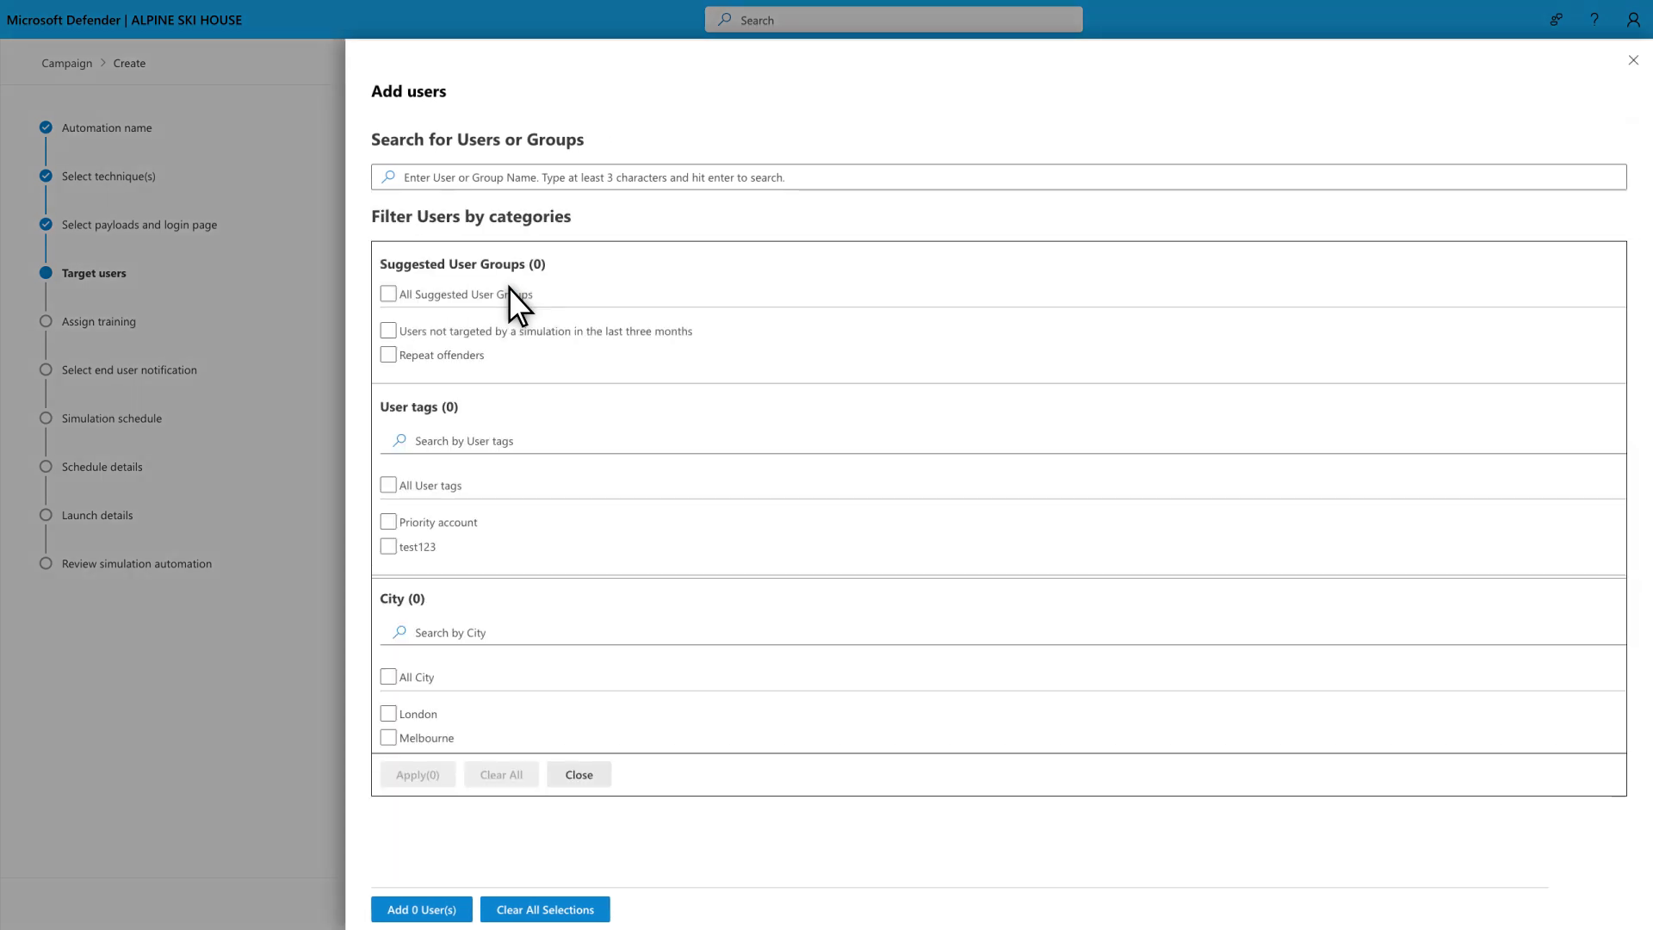
{"action": "scroll", "coordinate": [509, 287], "scroll_direction": "down", "scroll_amount": 4}
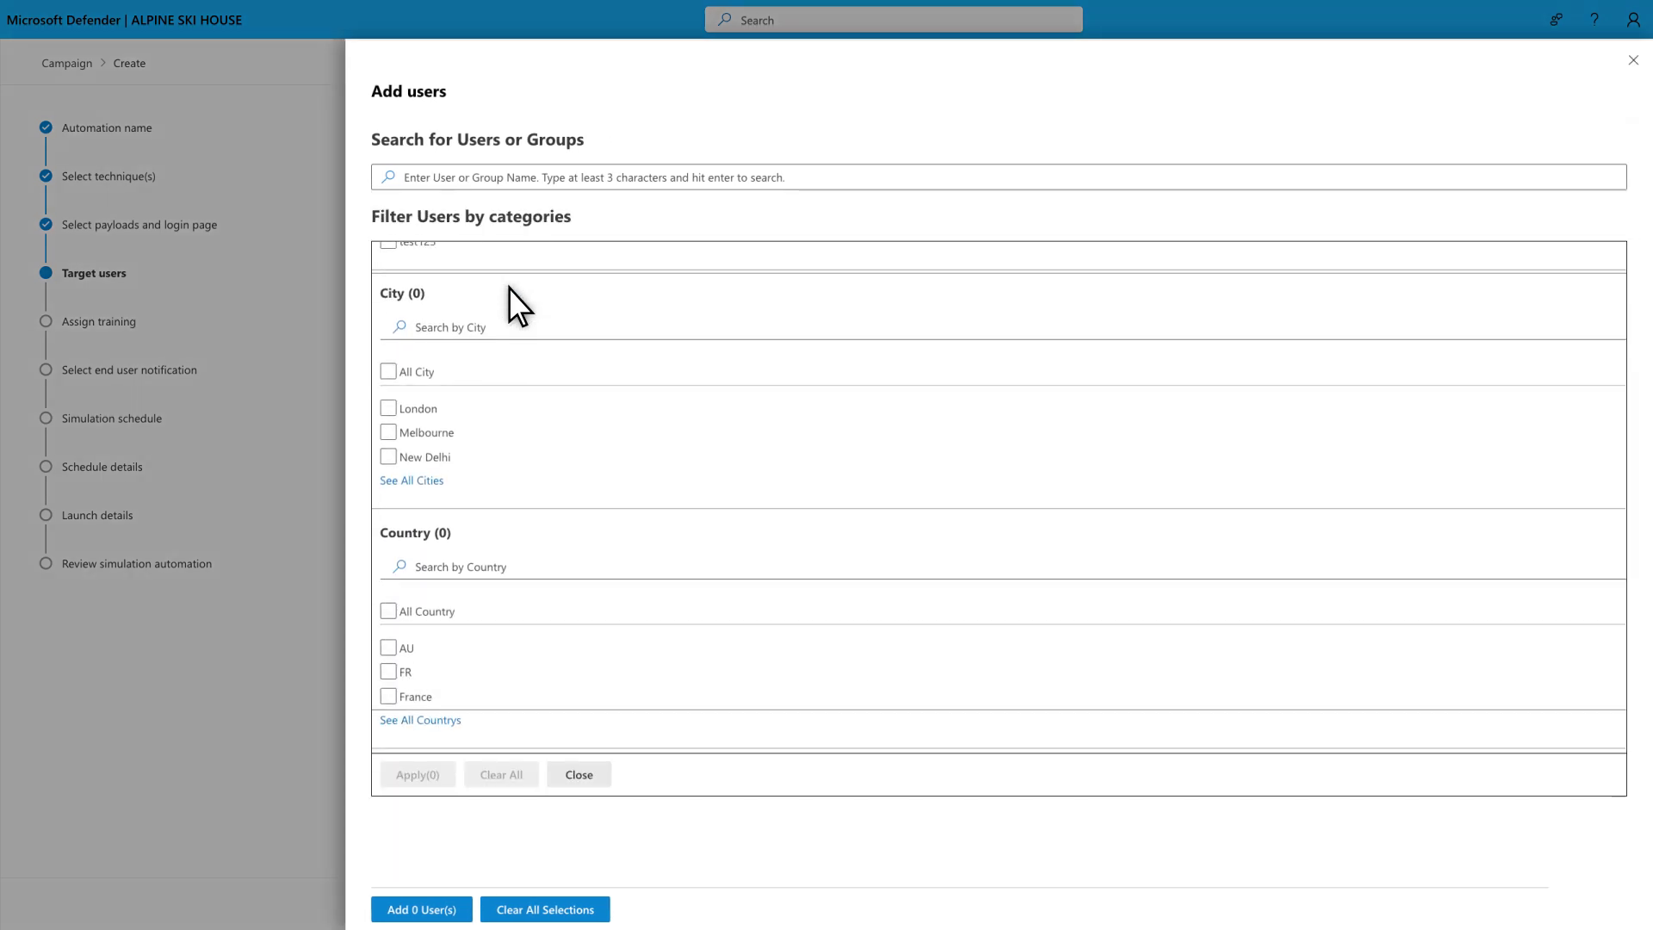
{"action": "scroll", "coordinate": [508, 288], "scroll_direction": "down", "scroll_amount": 5}
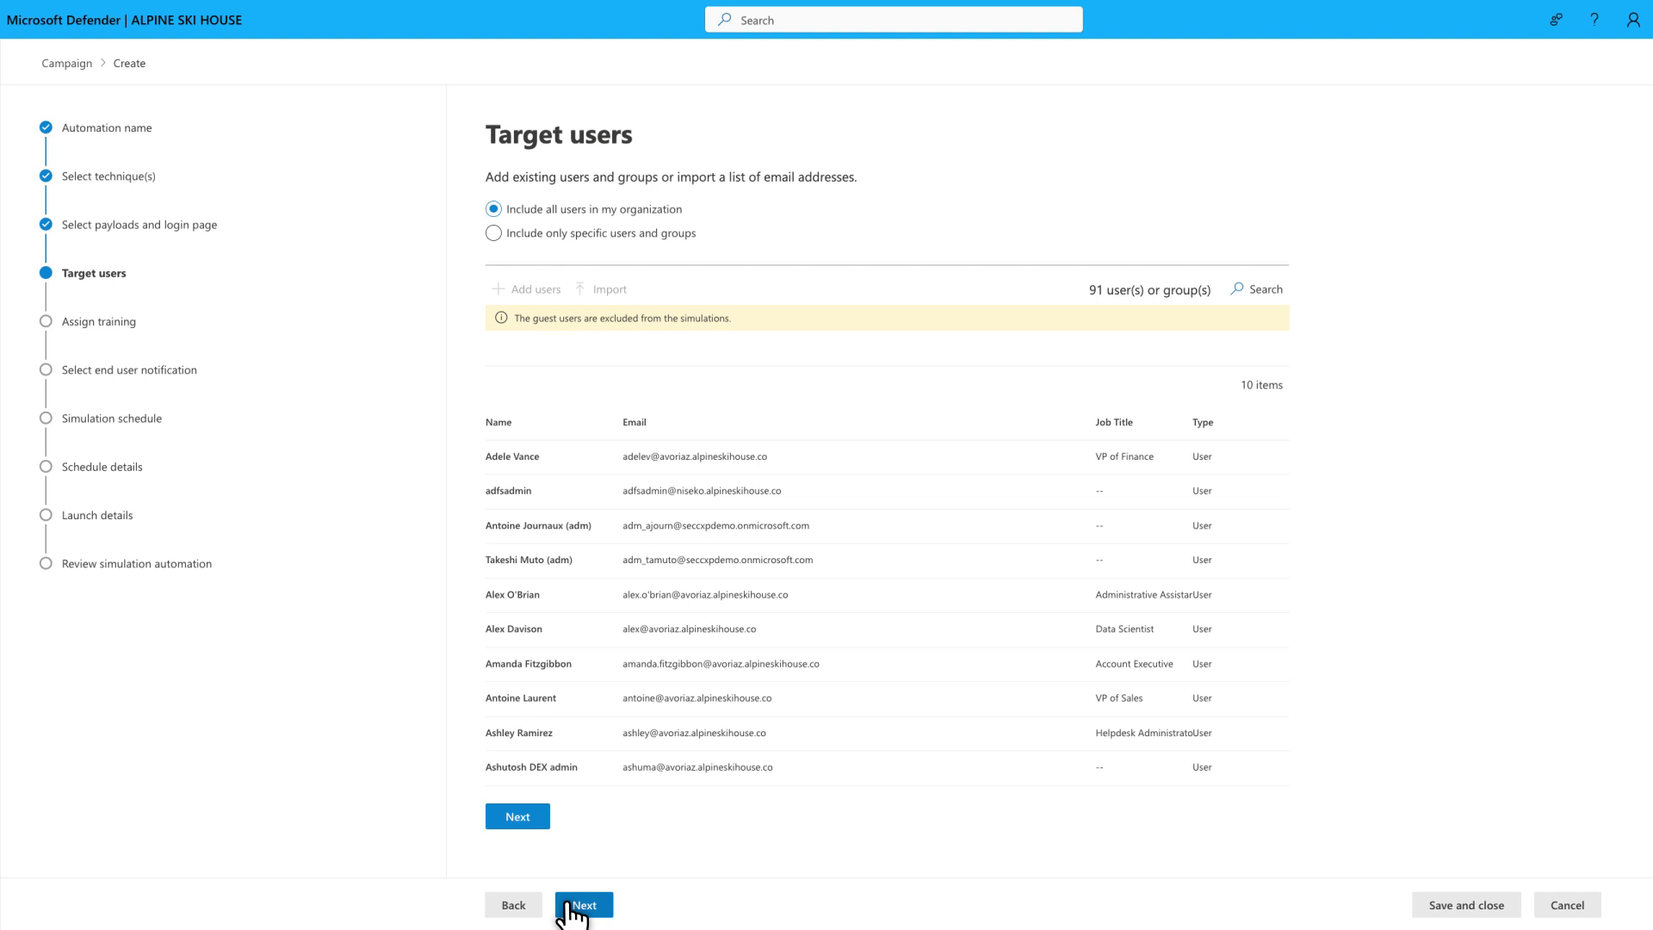
{"action": "left_click", "coordinate": [571, 908]}
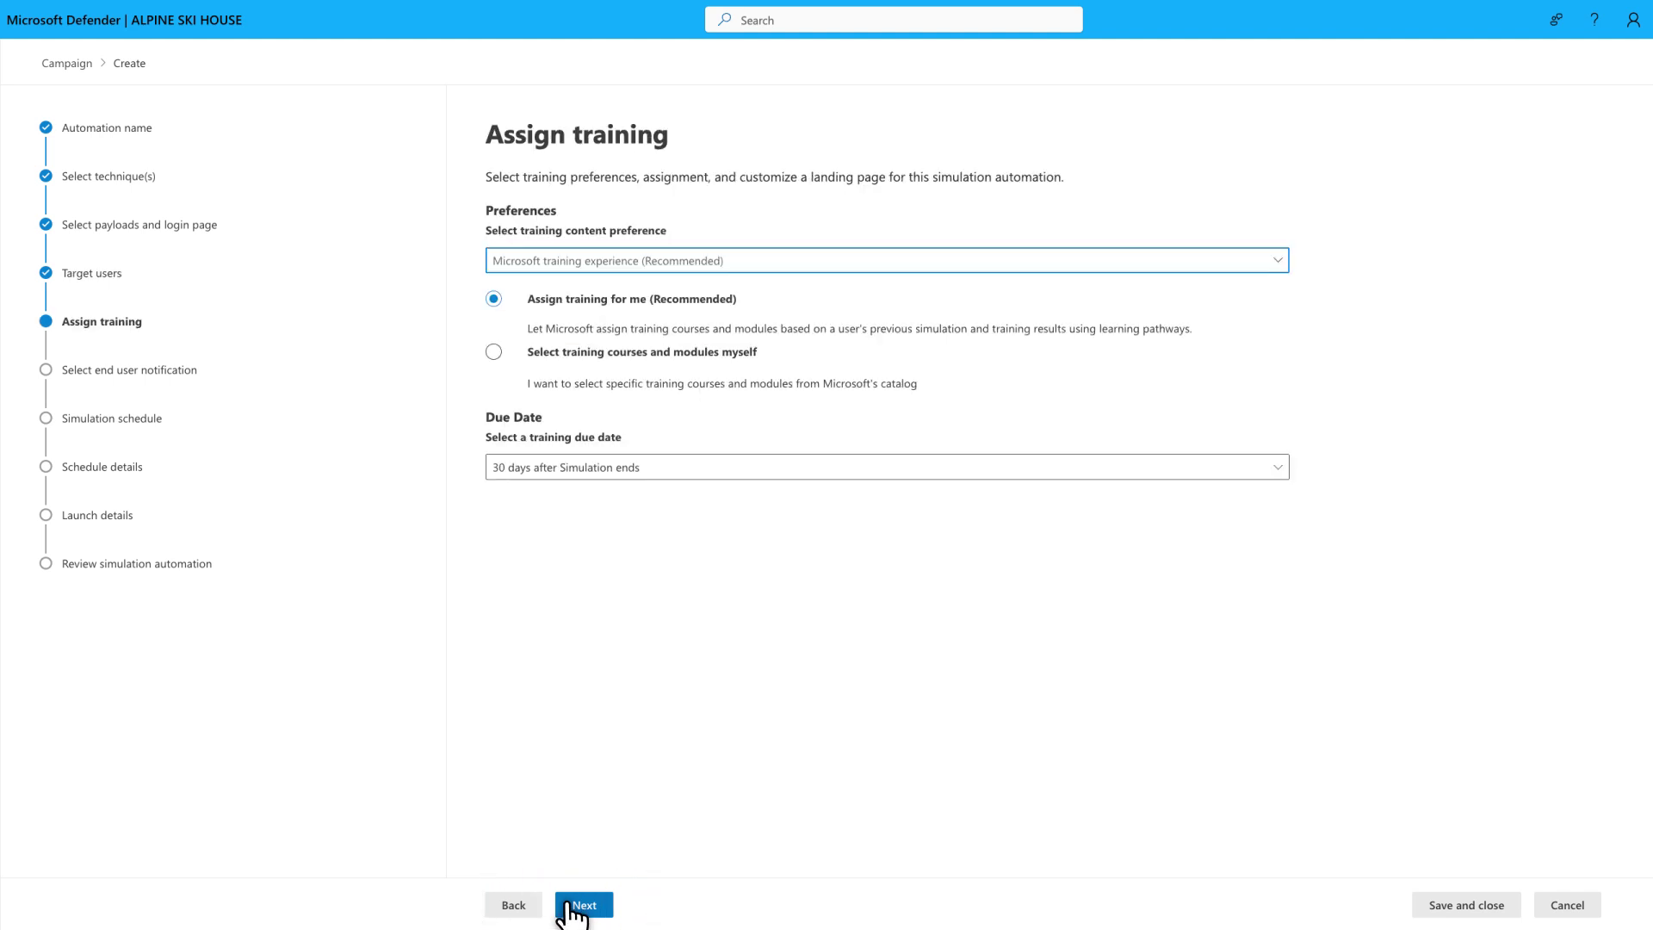
Configure training, previewing the Email training course, with a due date 30 days after simulation ends
{"action": "left_click", "coordinate": [493, 352]}
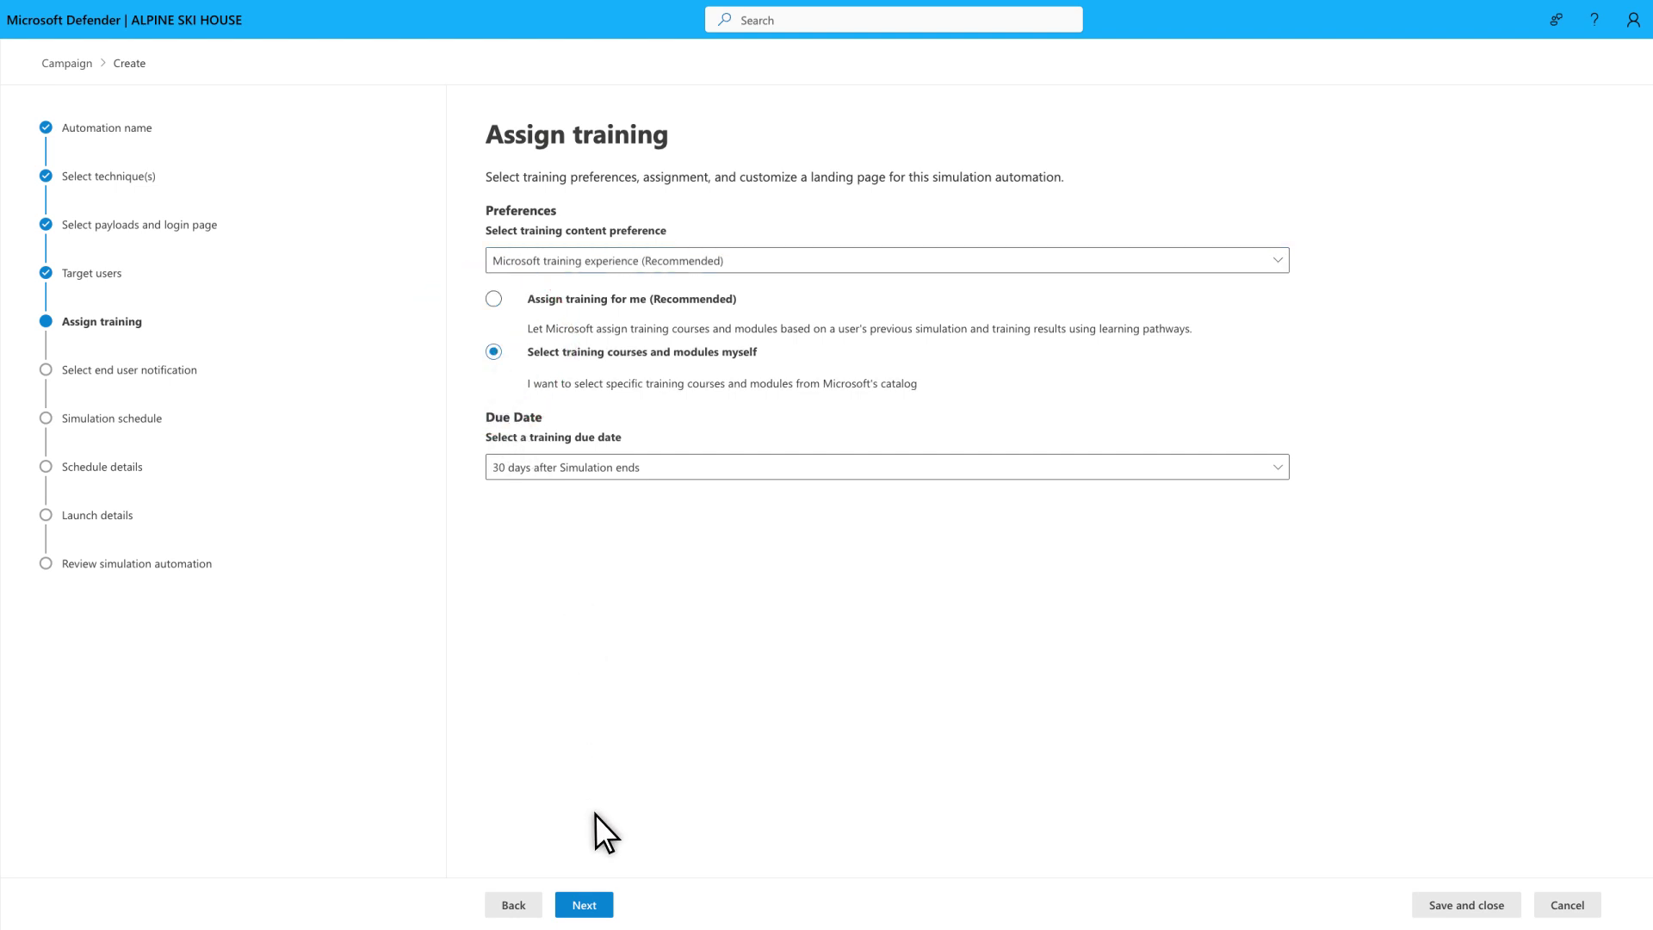
{"action": "left_click", "coordinate": [591, 908]}
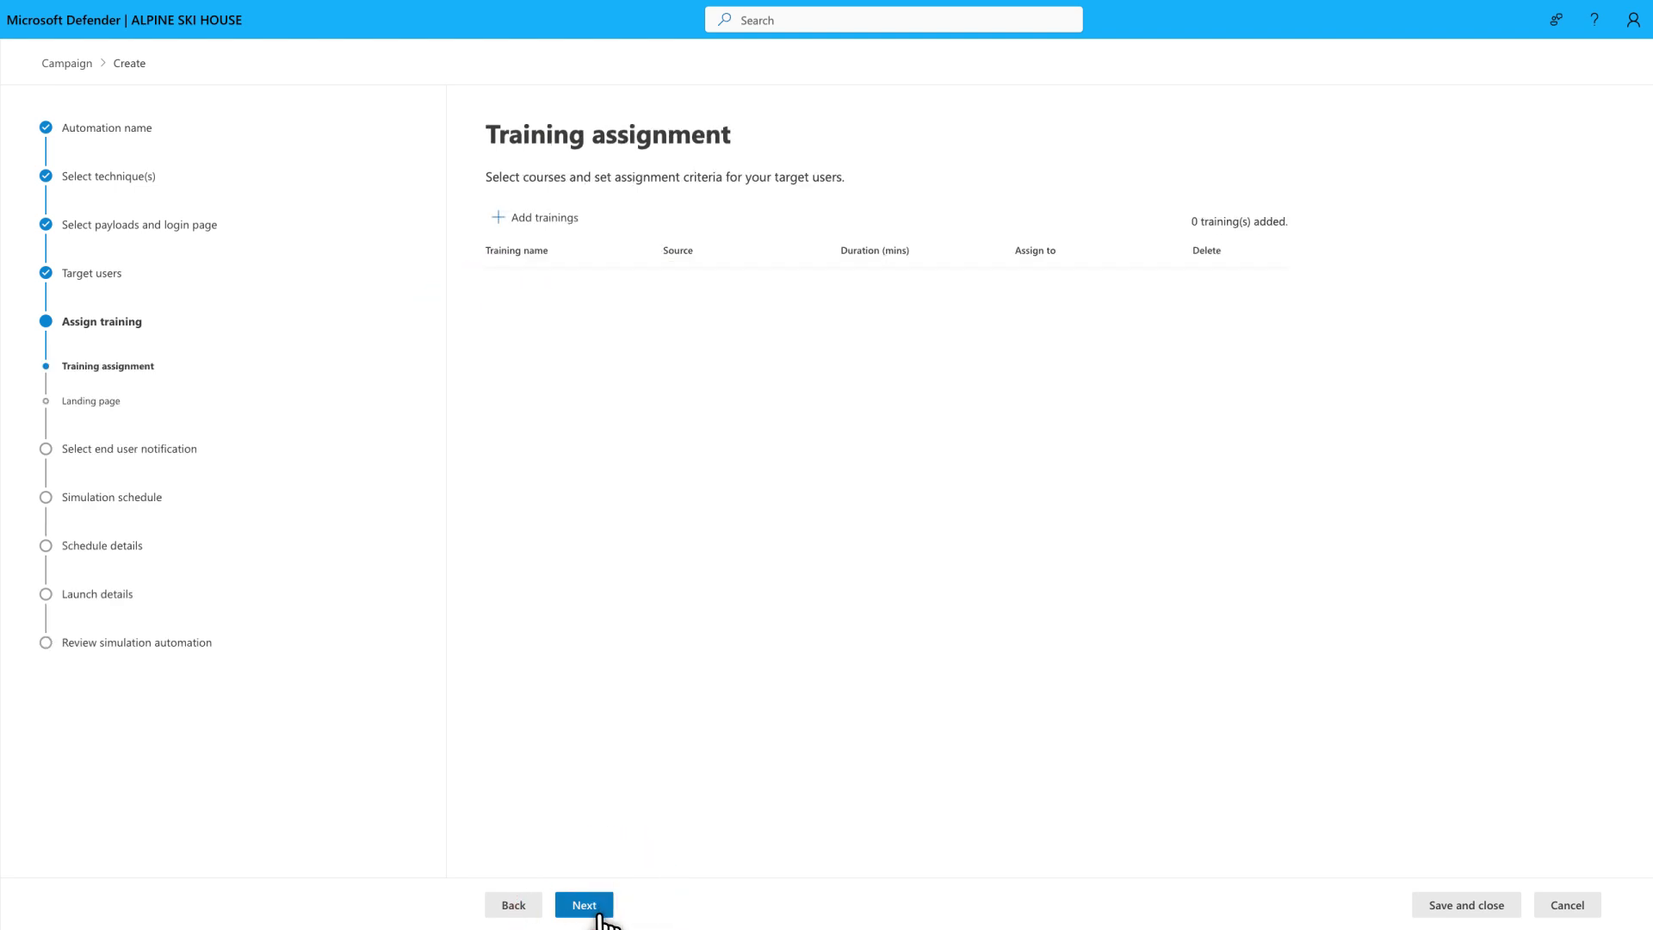
{"action": "left_click", "coordinate": [506, 226]}
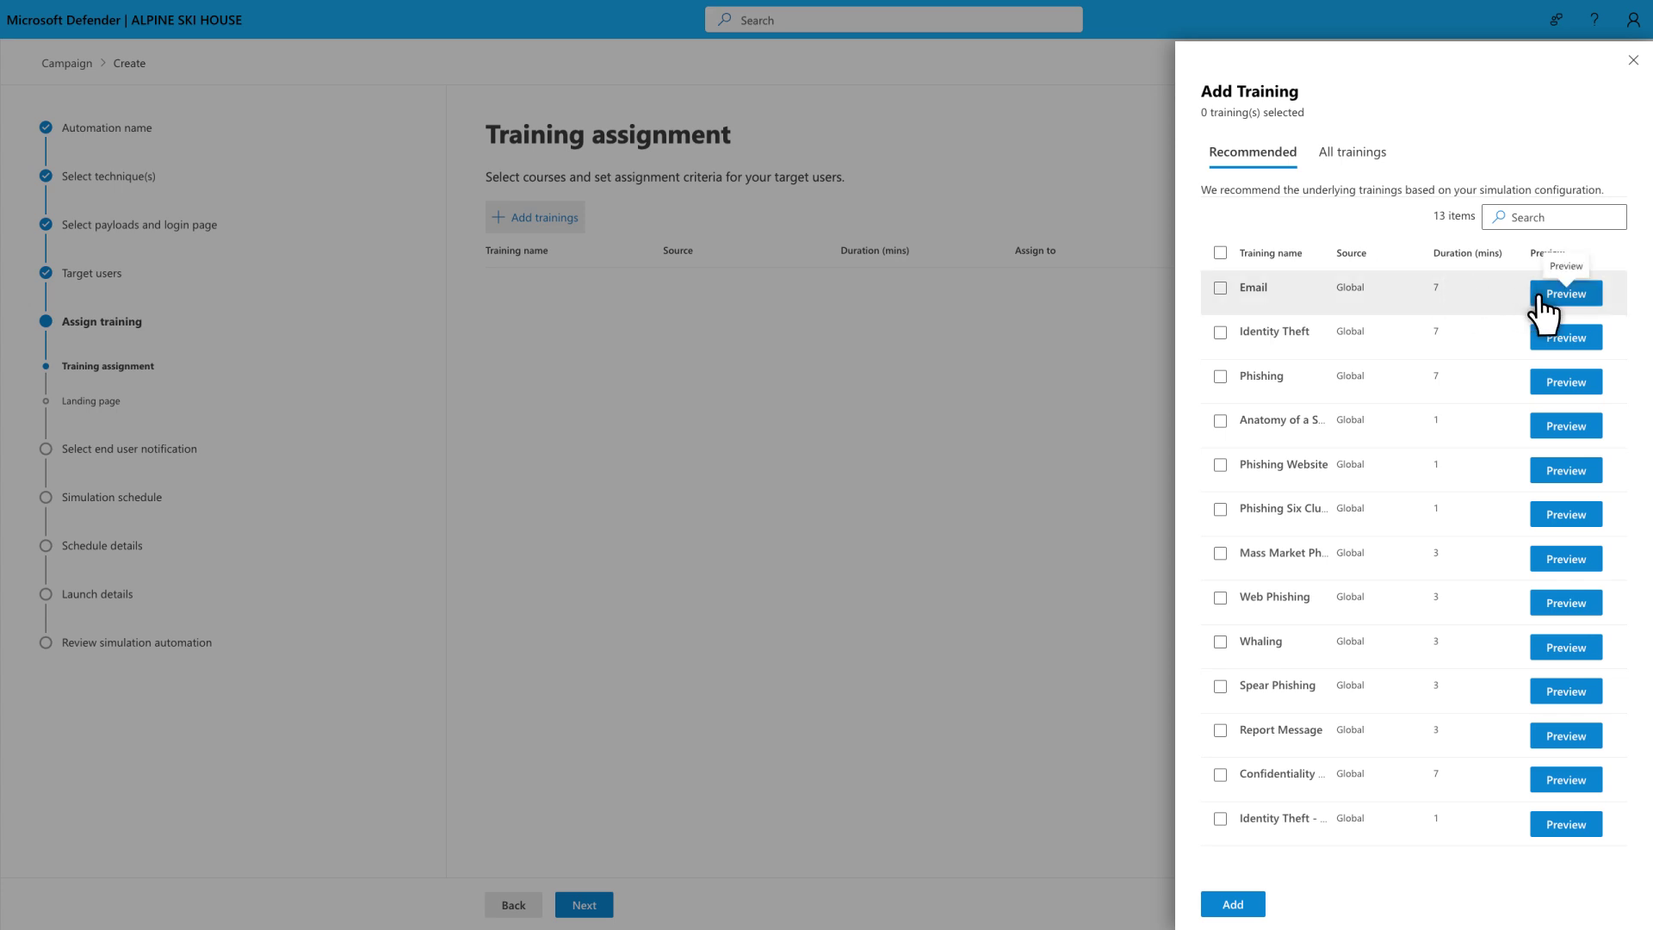
{"action": "left_click", "coordinate": [1541, 297]}
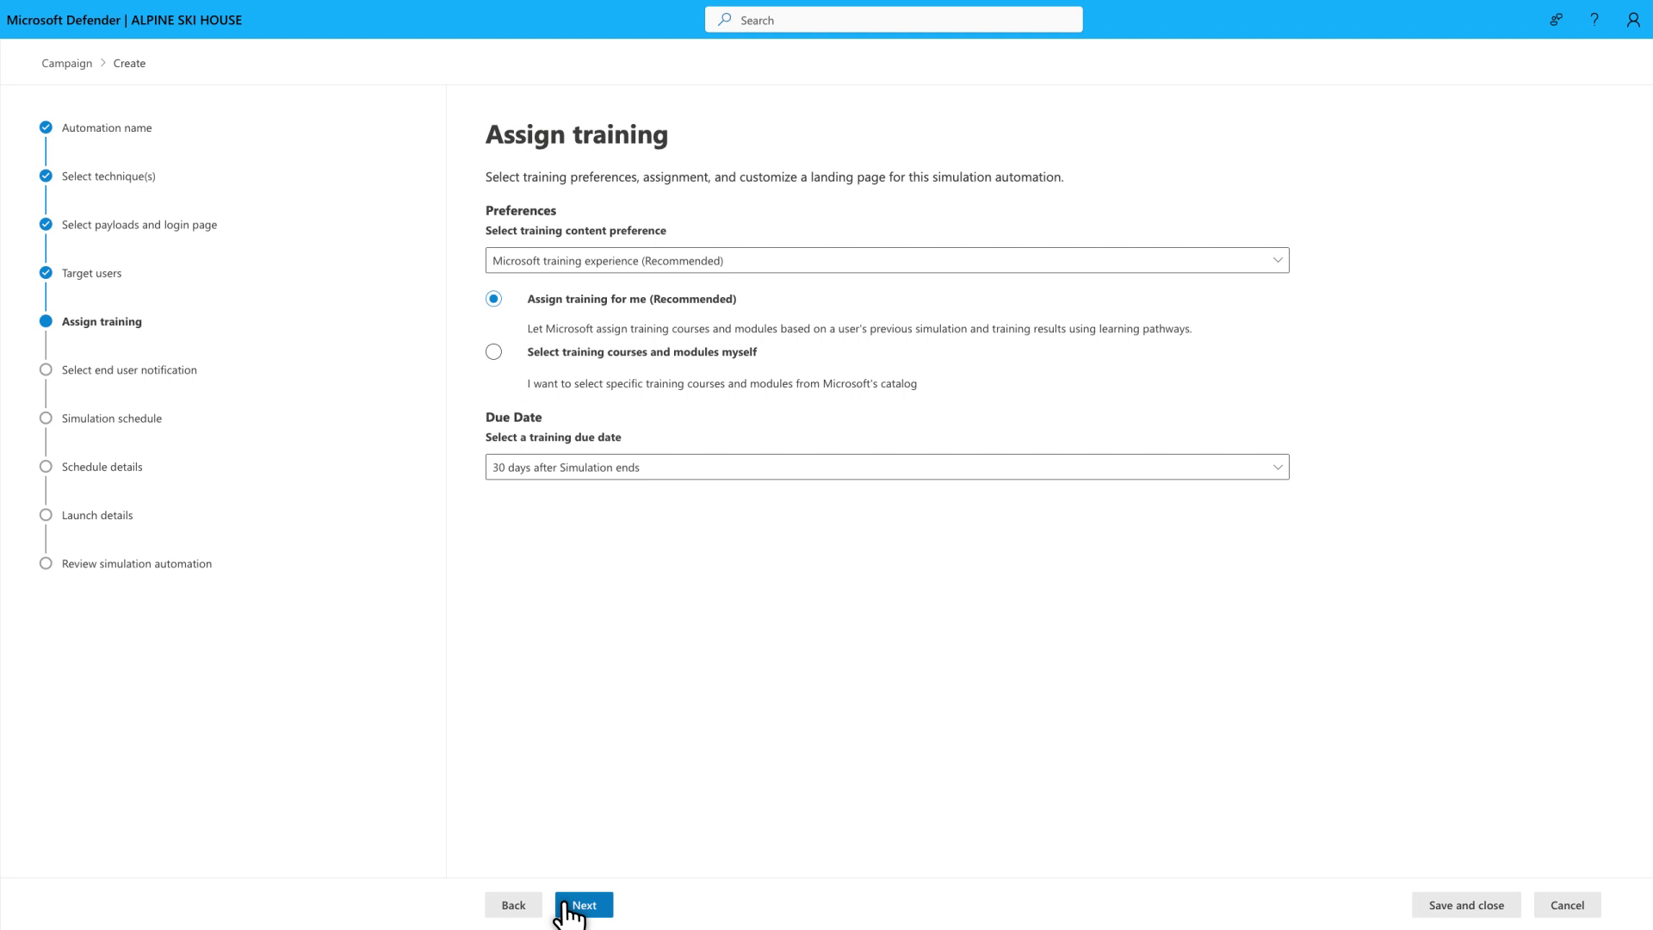
{"action": "left_click", "coordinate": [566, 905]}
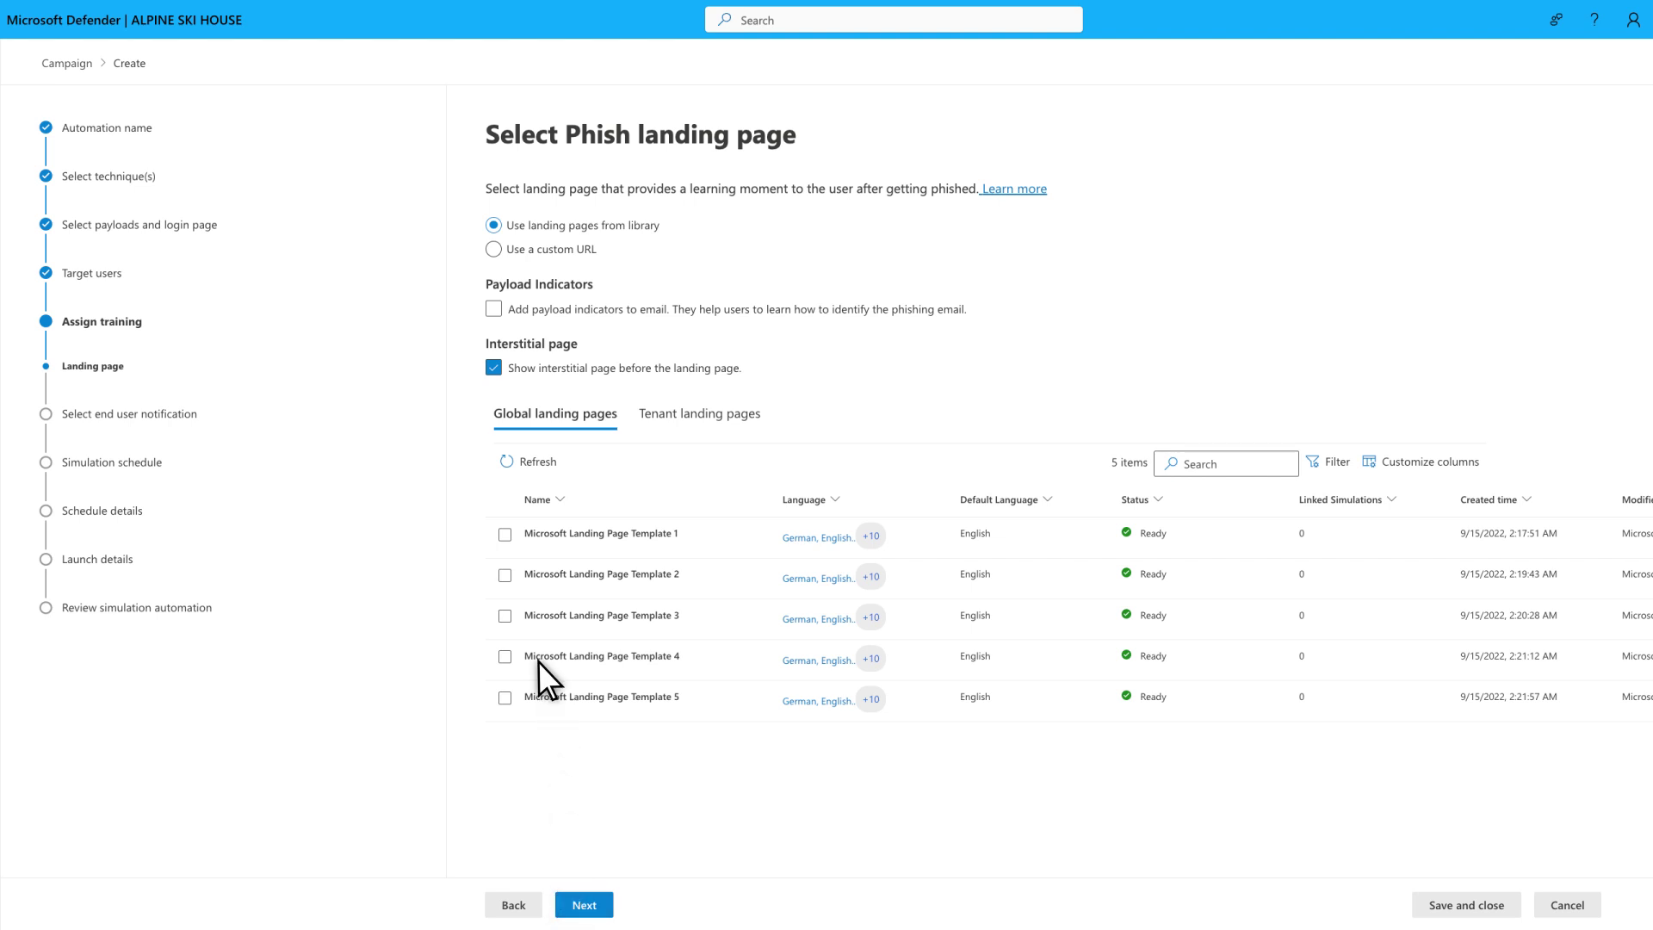
Pick and preview Microsoft Landing Page Template 1 as the phish landing page, in English
{"action": "left_click", "coordinate": [505, 535]}
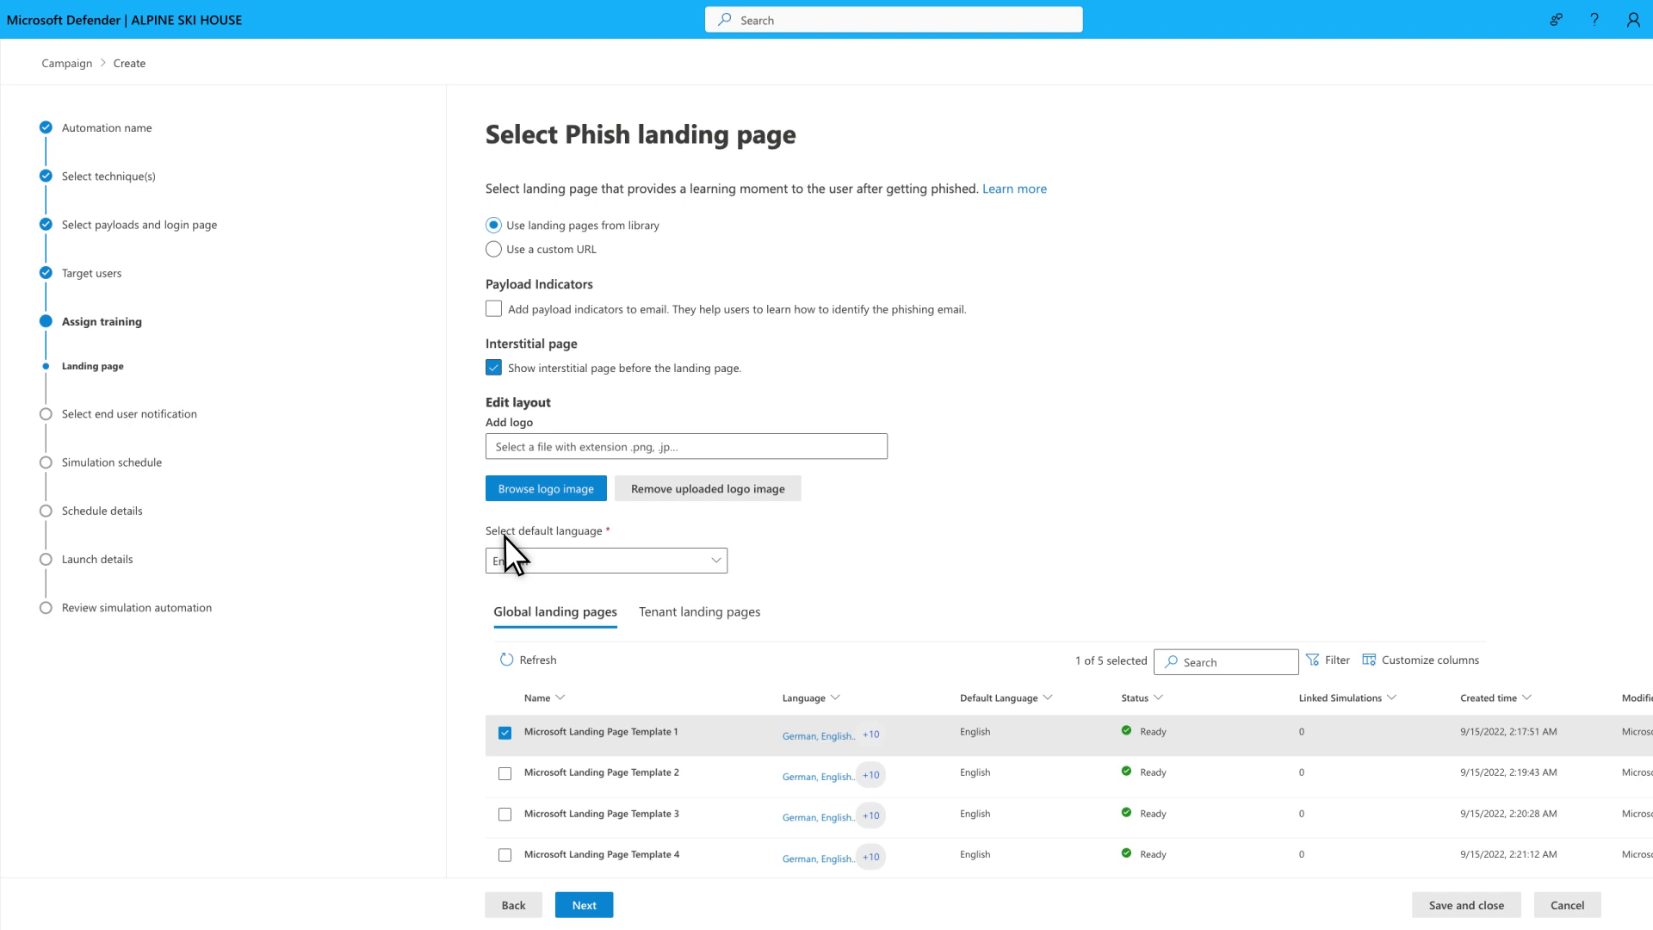
{"action": "left_click", "coordinate": [560, 736]}
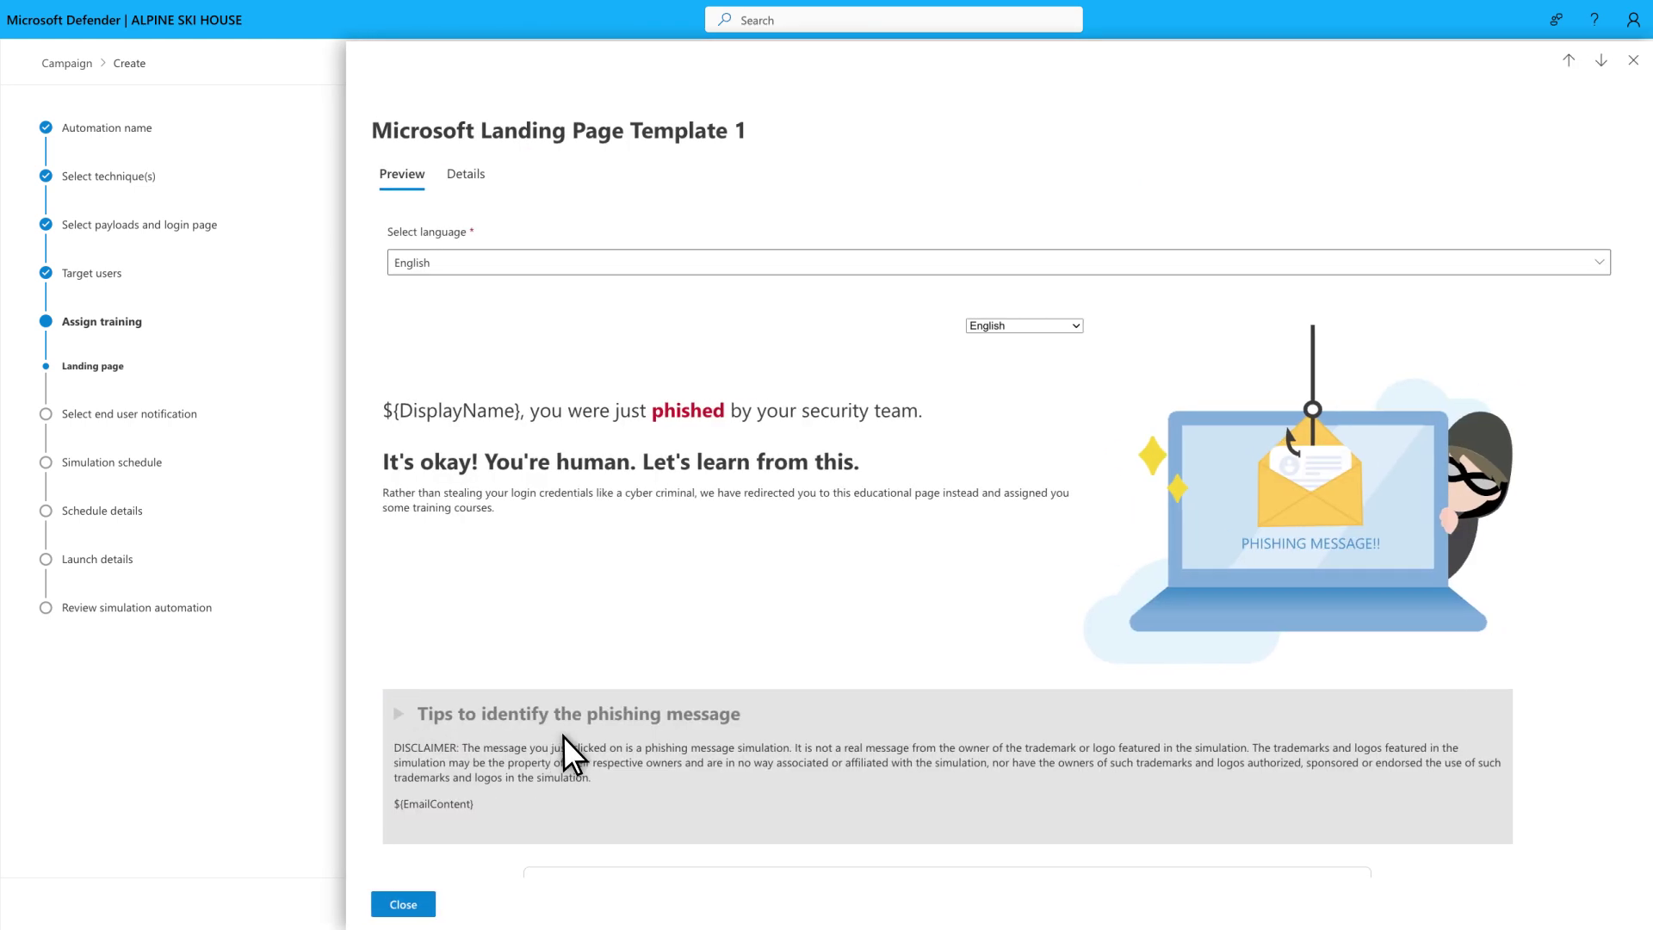
{"action": "left_click", "coordinate": [393, 909]}
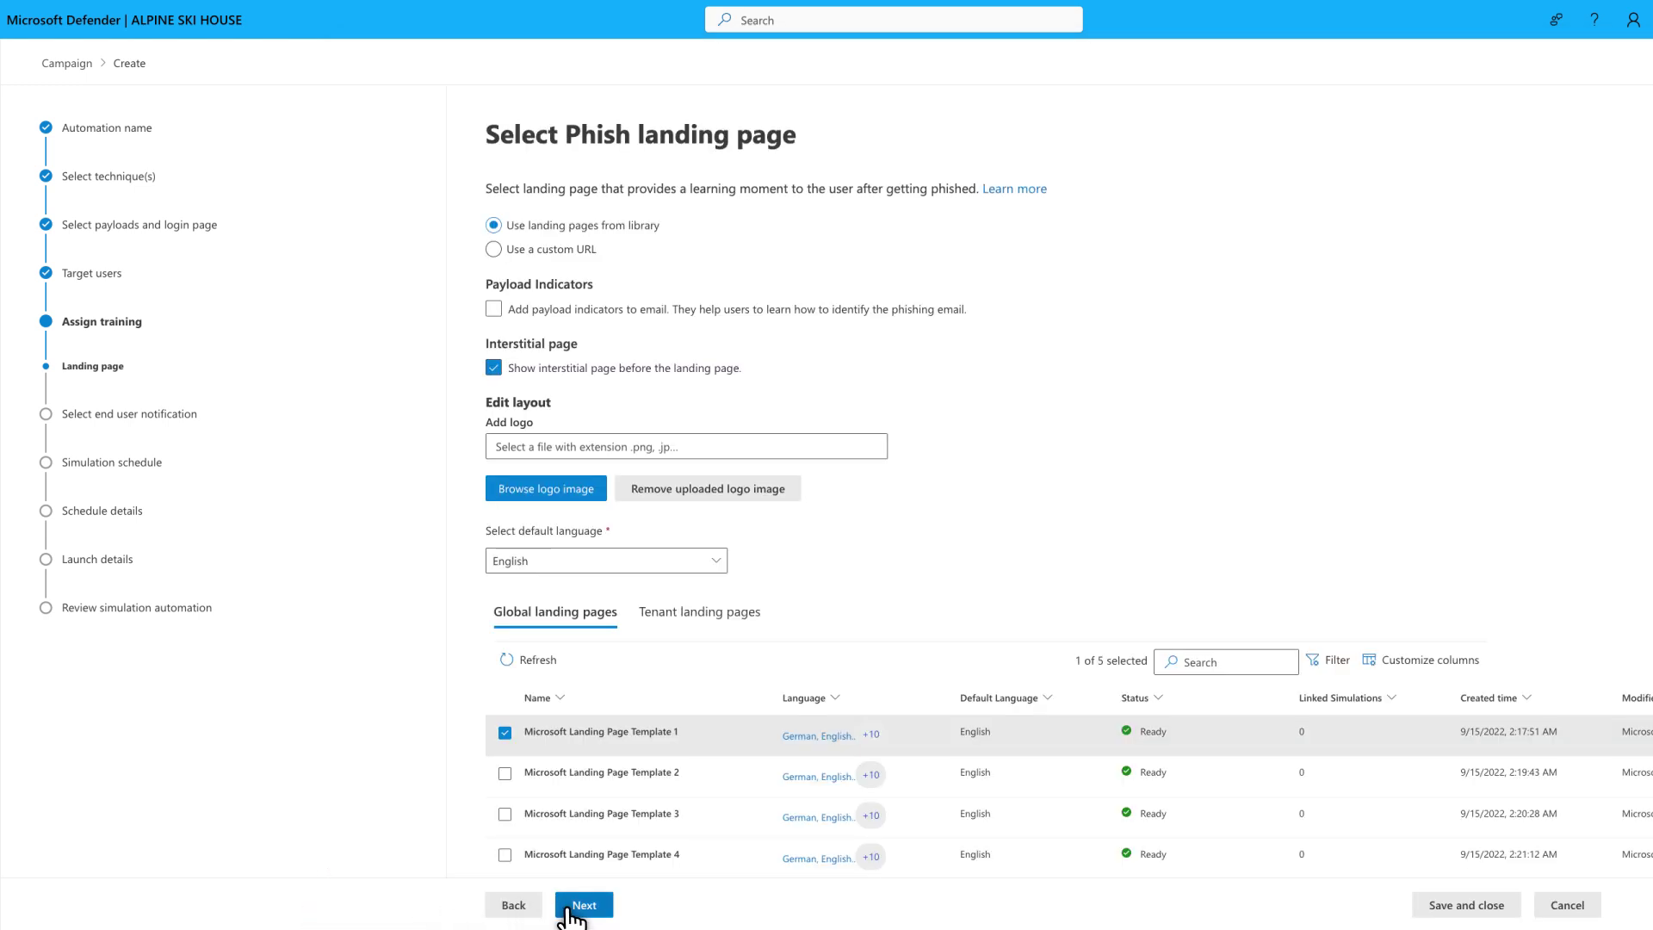
{"action": "left_click", "coordinate": [583, 904]}
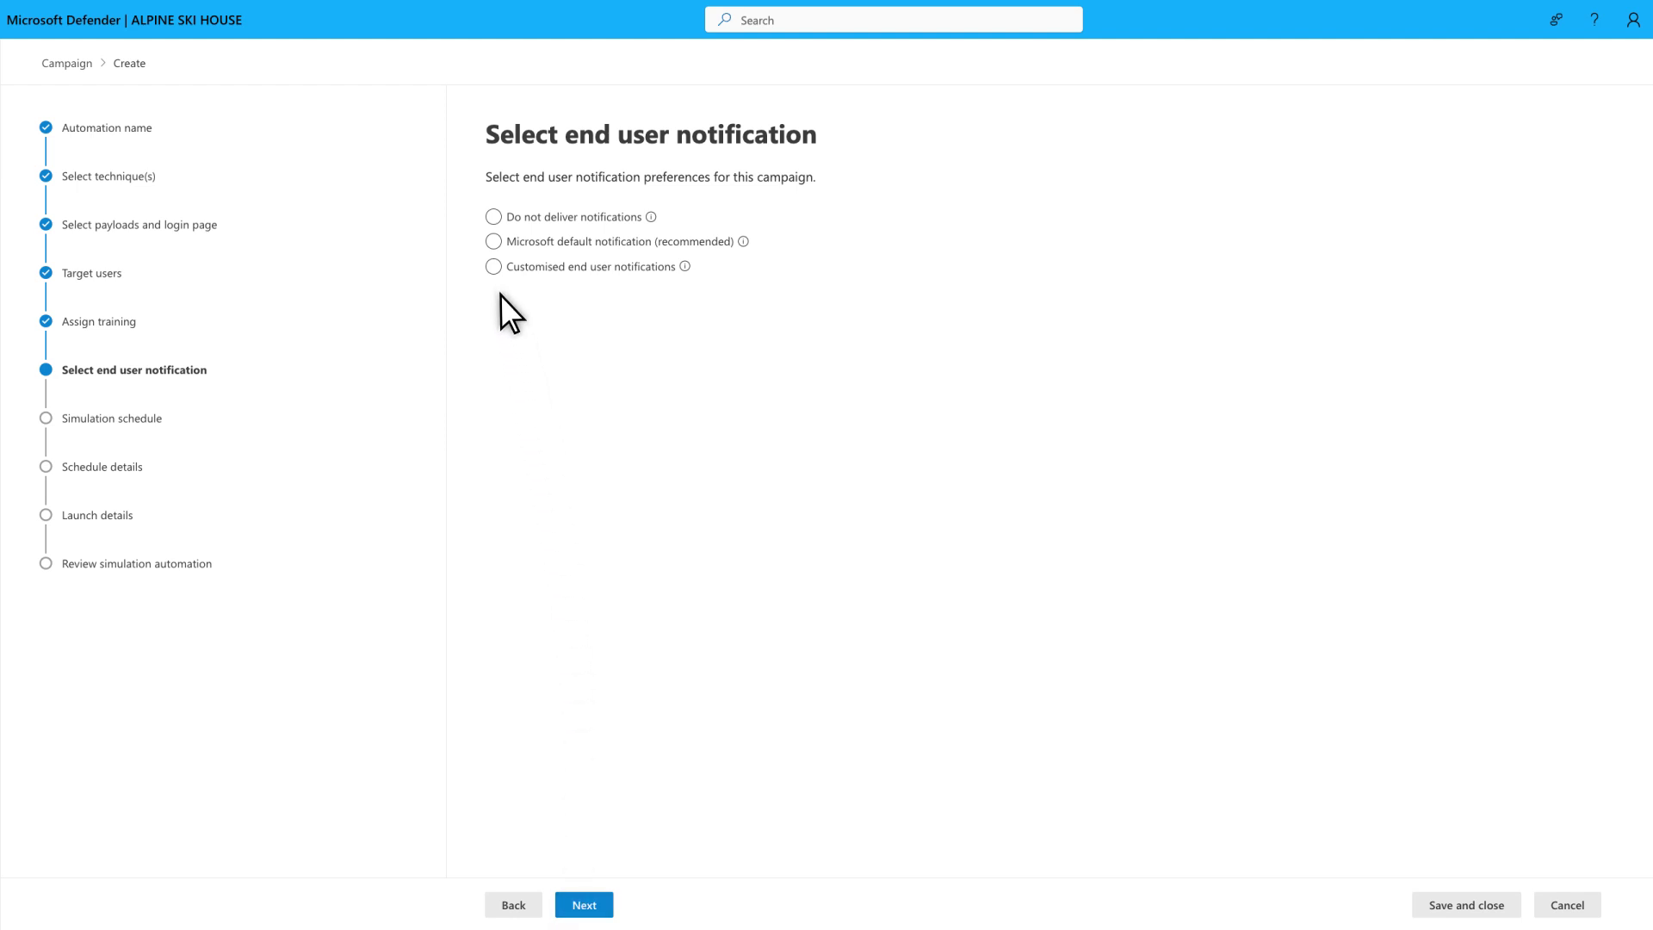
Use Microsoft's default end user and training assignment notifications in English
{"action": "left_click", "coordinate": [492, 266]}
{"action": "left_click", "coordinate": [593, 911]}
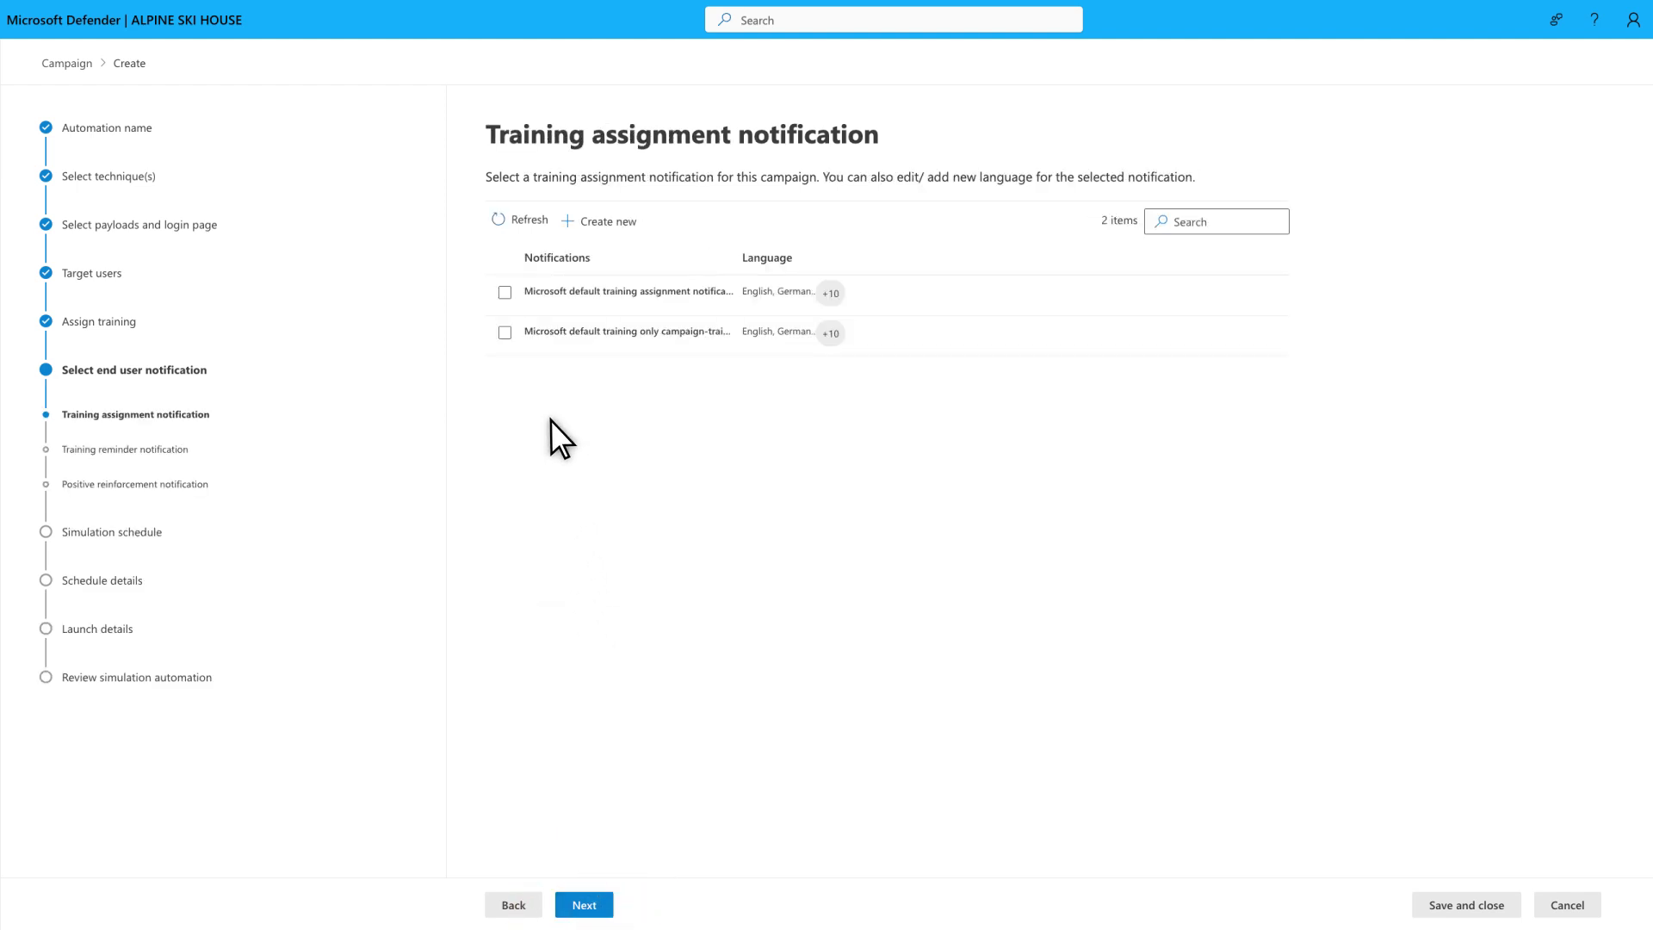
{"action": "left_click", "coordinate": [524, 303]}
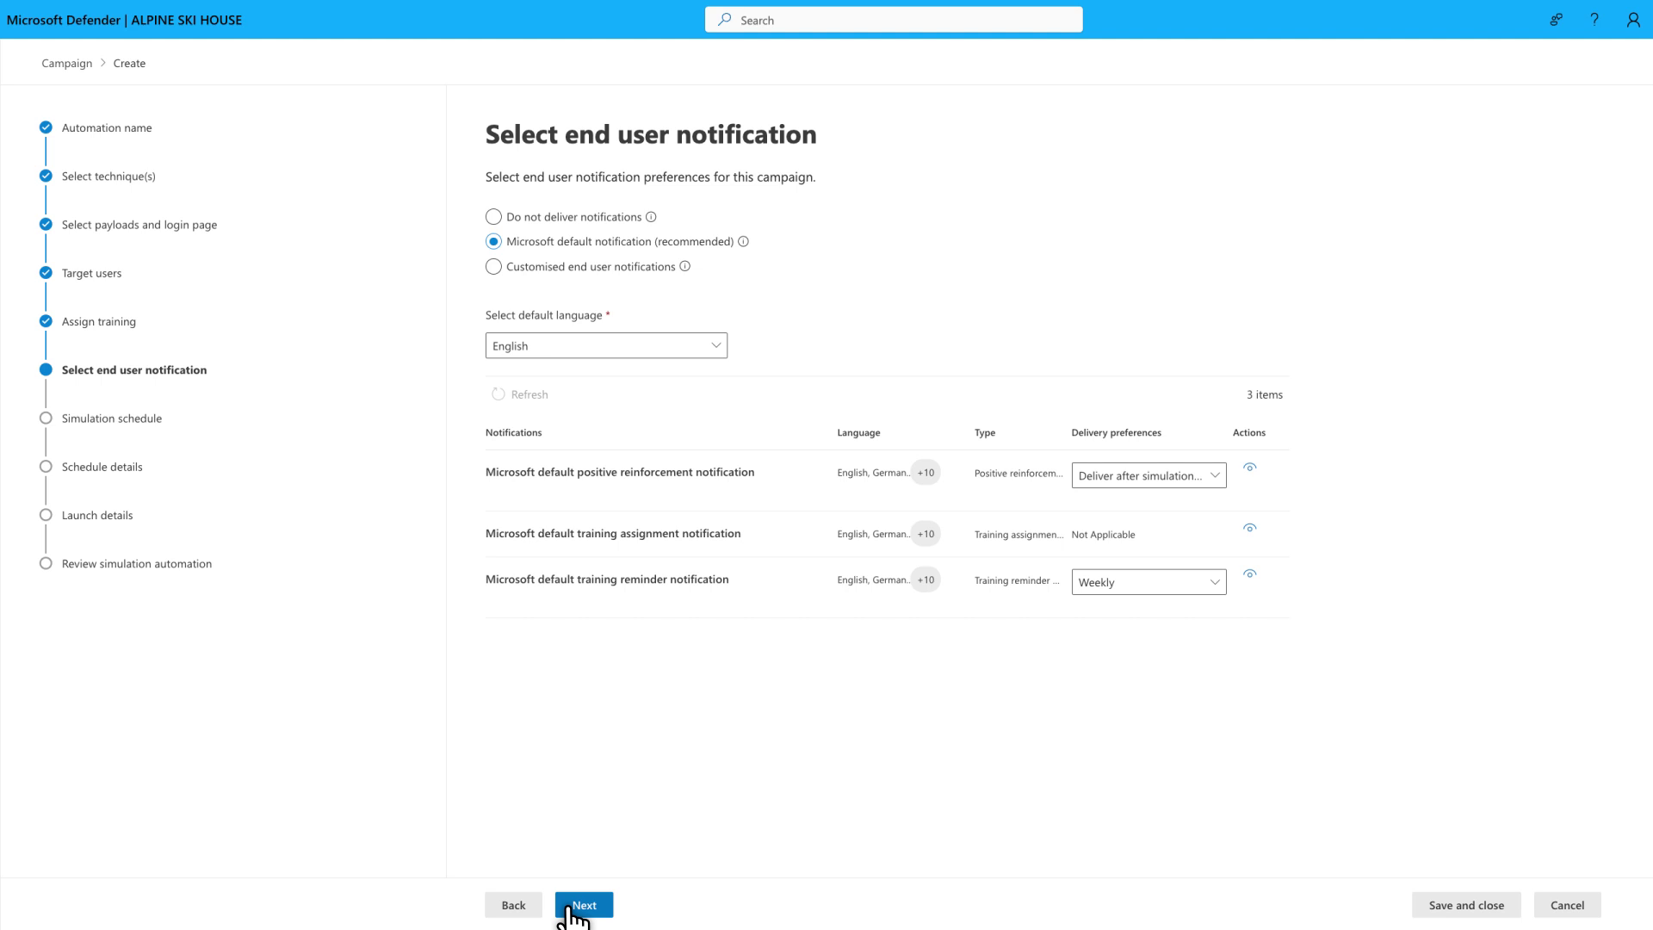
{"action": "left_click", "coordinate": [569, 908]}
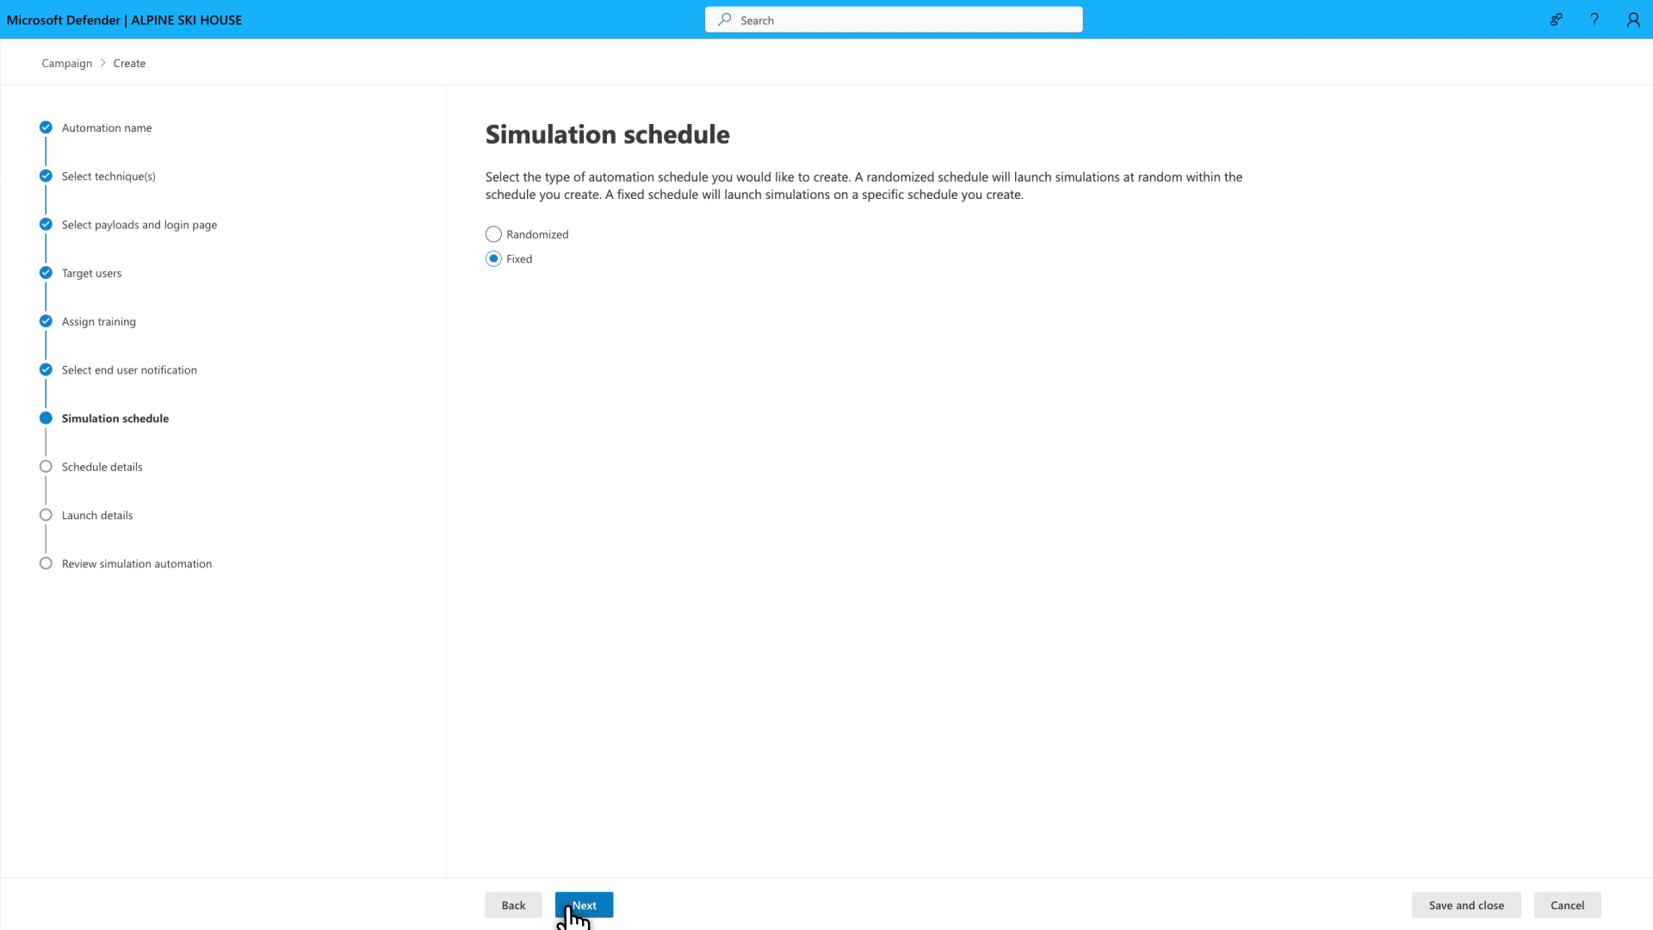
Switch the automation schedule to Randomized
{"action": "left_click", "coordinate": [492, 234]}
{"action": "left_click", "coordinate": [602, 906]}
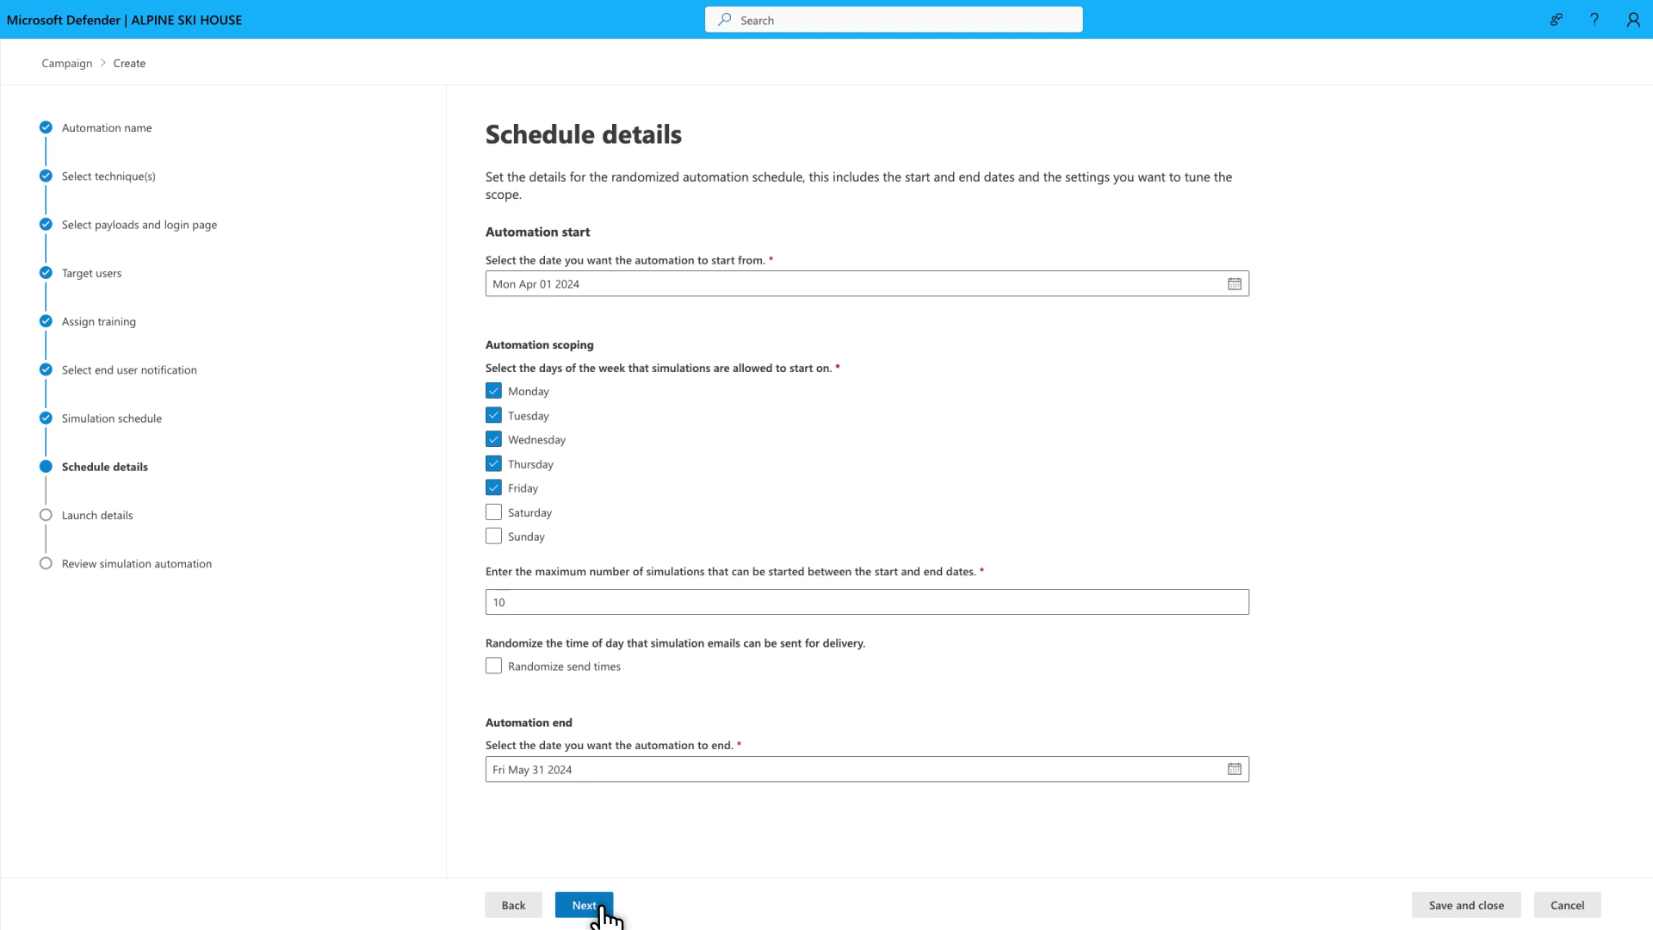
Turn on randomized send times for the simulation emails
{"action": "left_click", "coordinate": [493, 668]}
{"action": "left_click", "coordinate": [596, 913]}
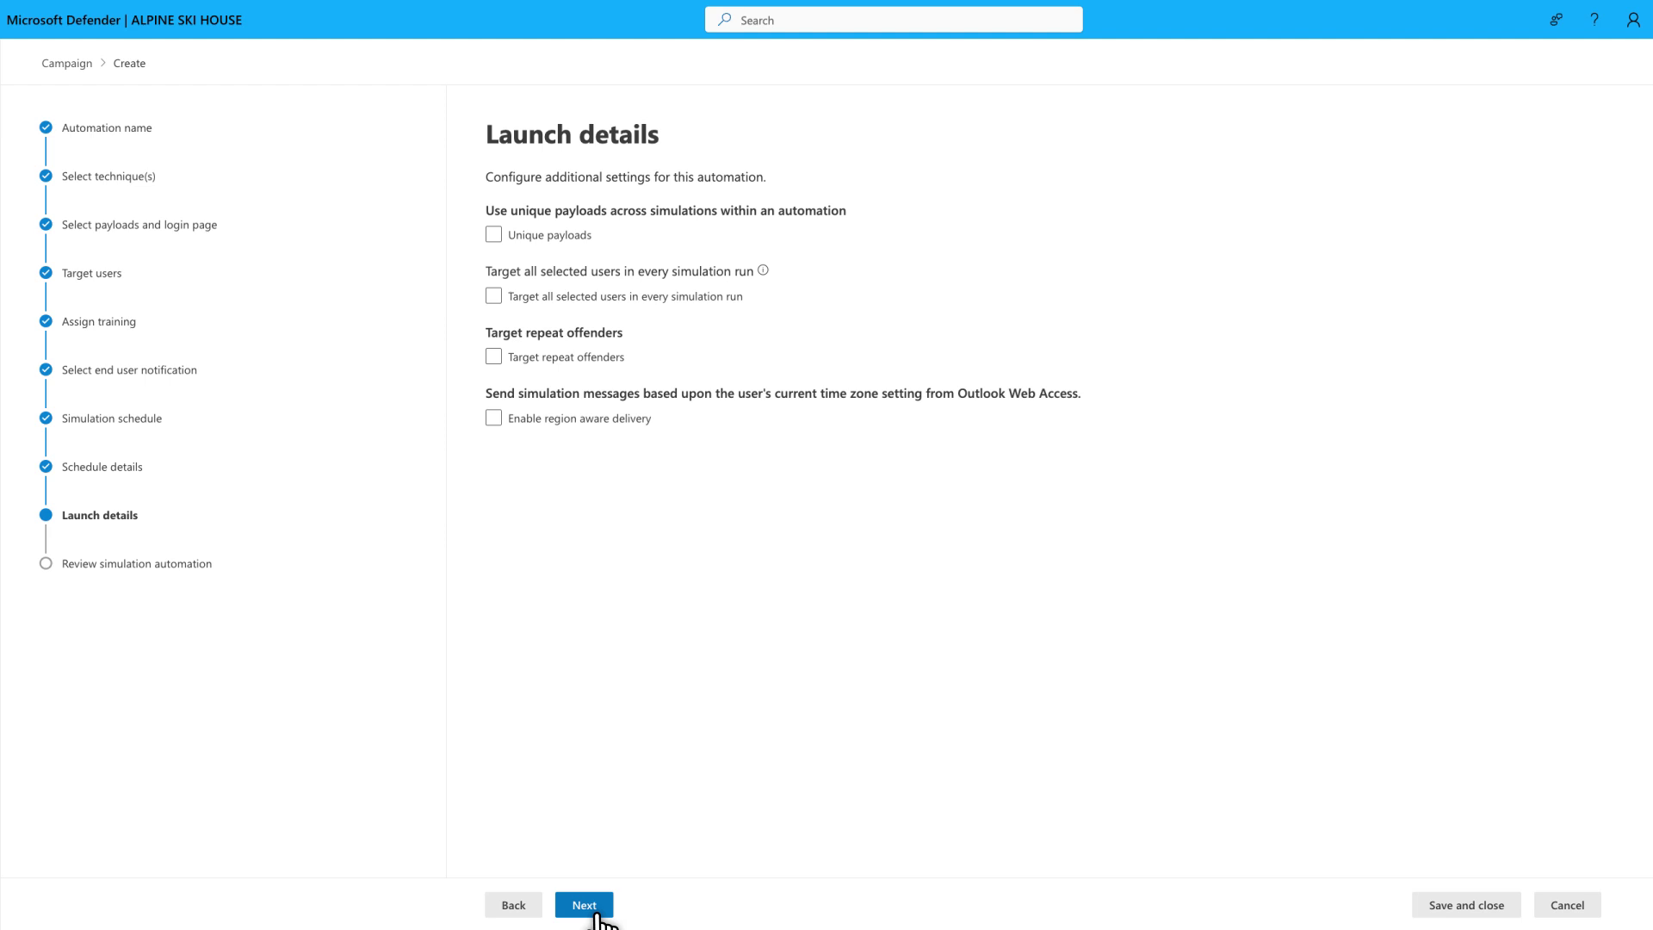
Enable unique payloads for the Security awareness drills automation, then review and submit it
{"action": "left_click", "coordinate": [493, 234]}
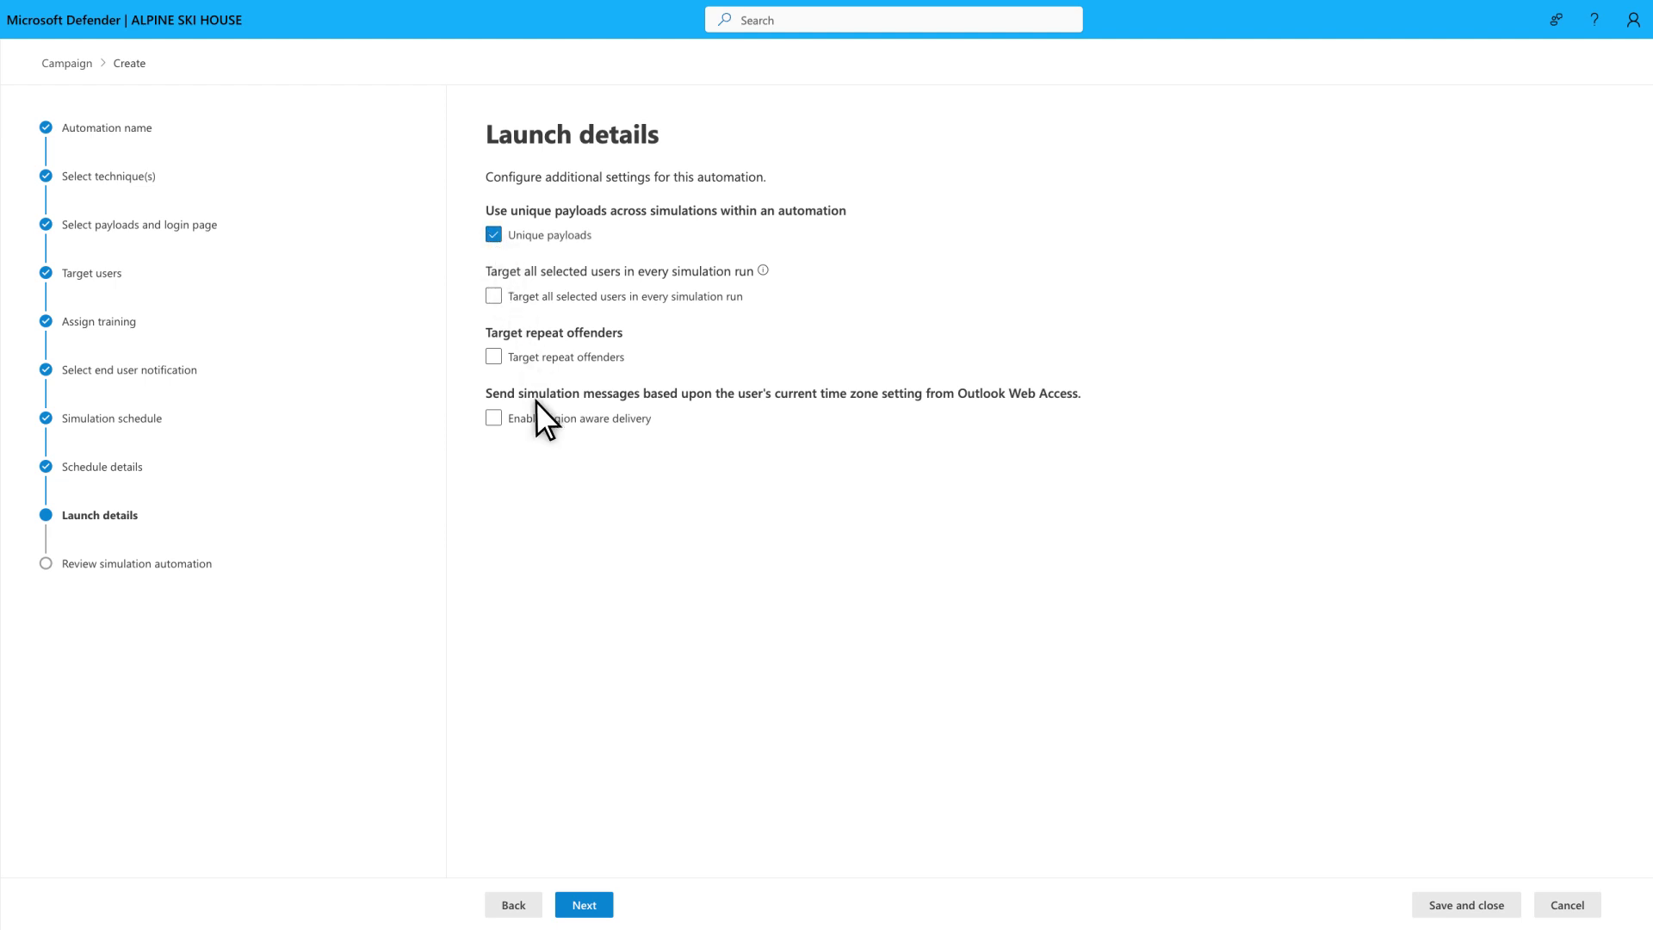
{"action": "left_click", "coordinate": [573, 916]}
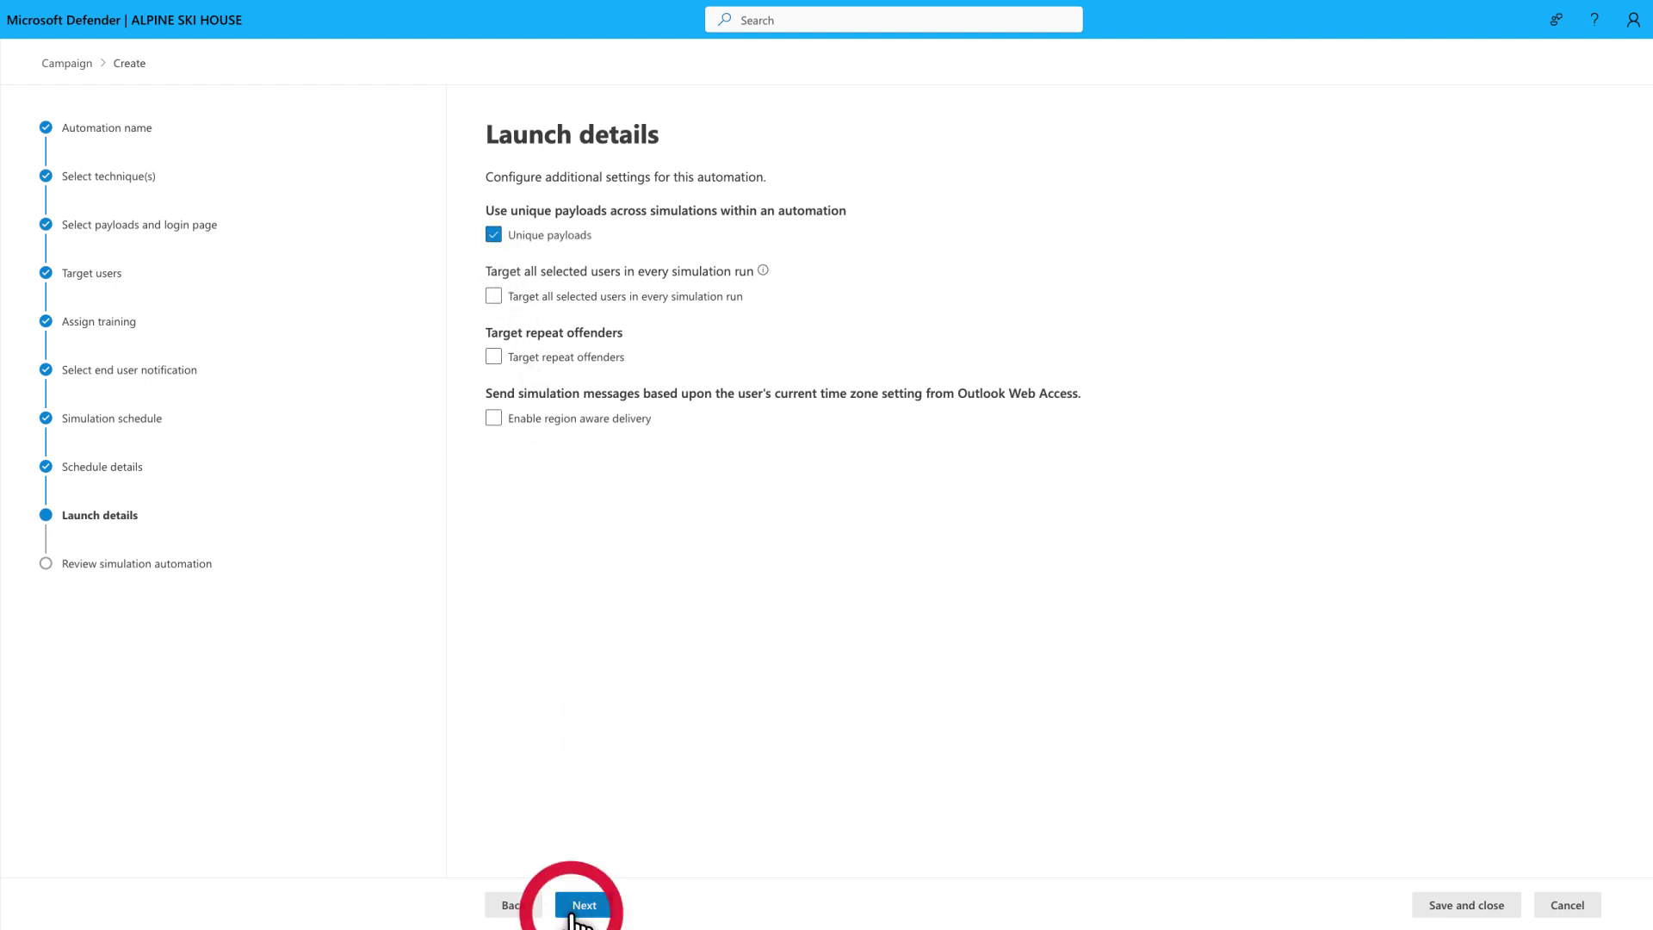
{"action": "left_click", "coordinate": [573, 913]}
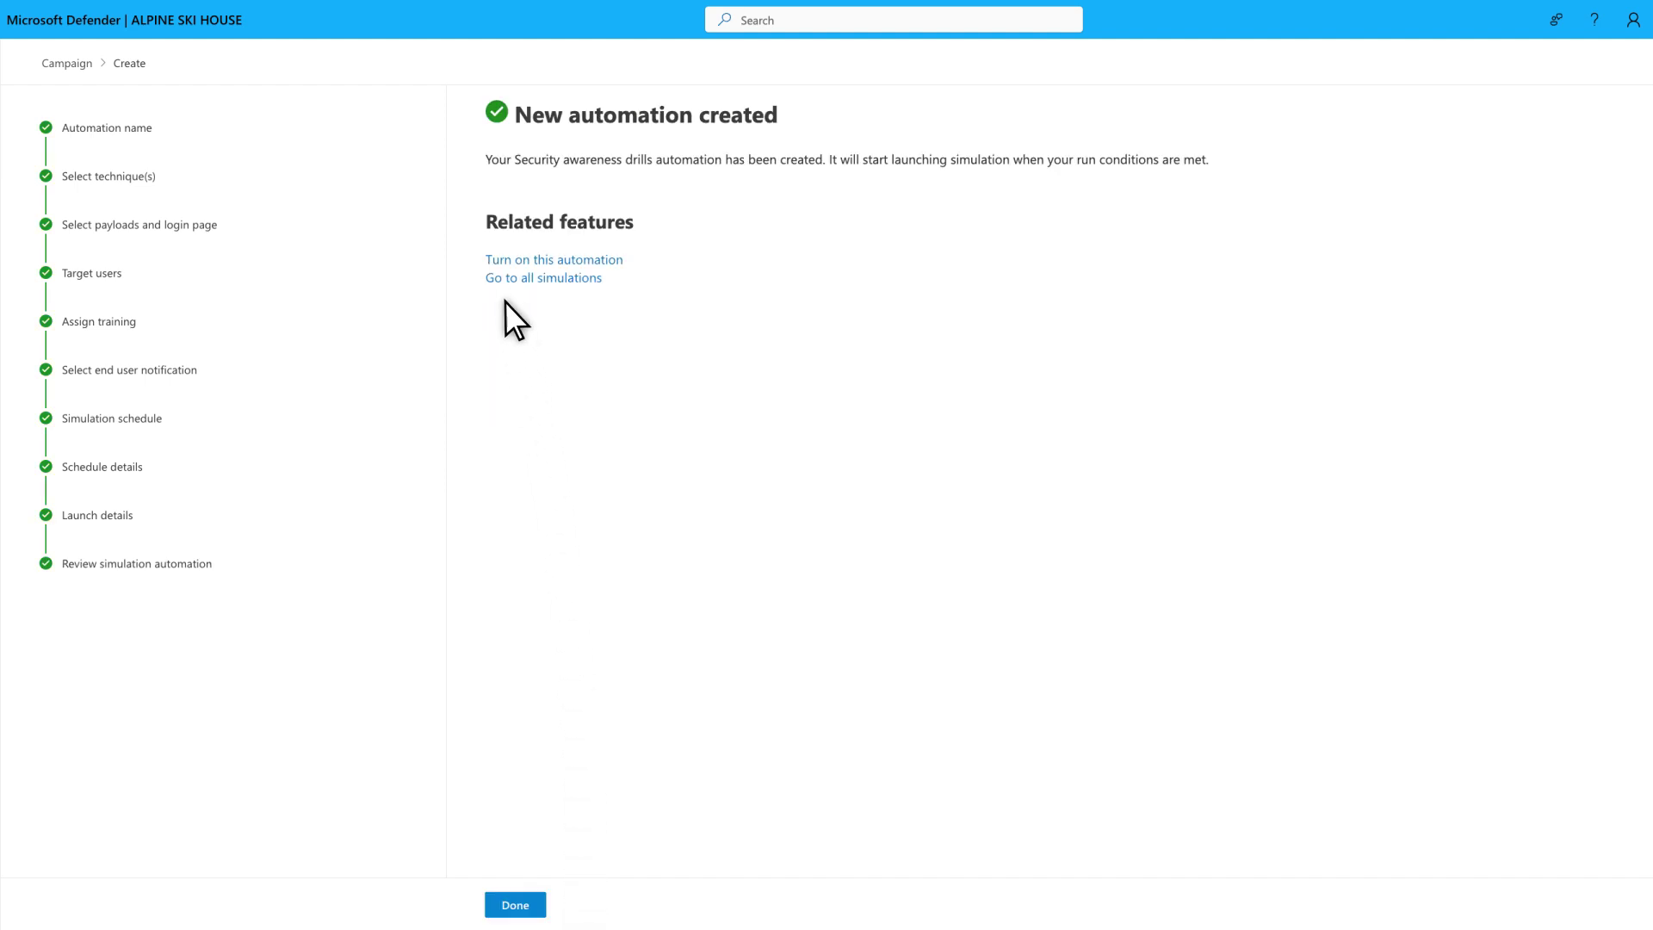
Turn on the newly created Security awareness drills automation from the confirmation page
{"action": "left_click", "coordinate": [493, 259]}
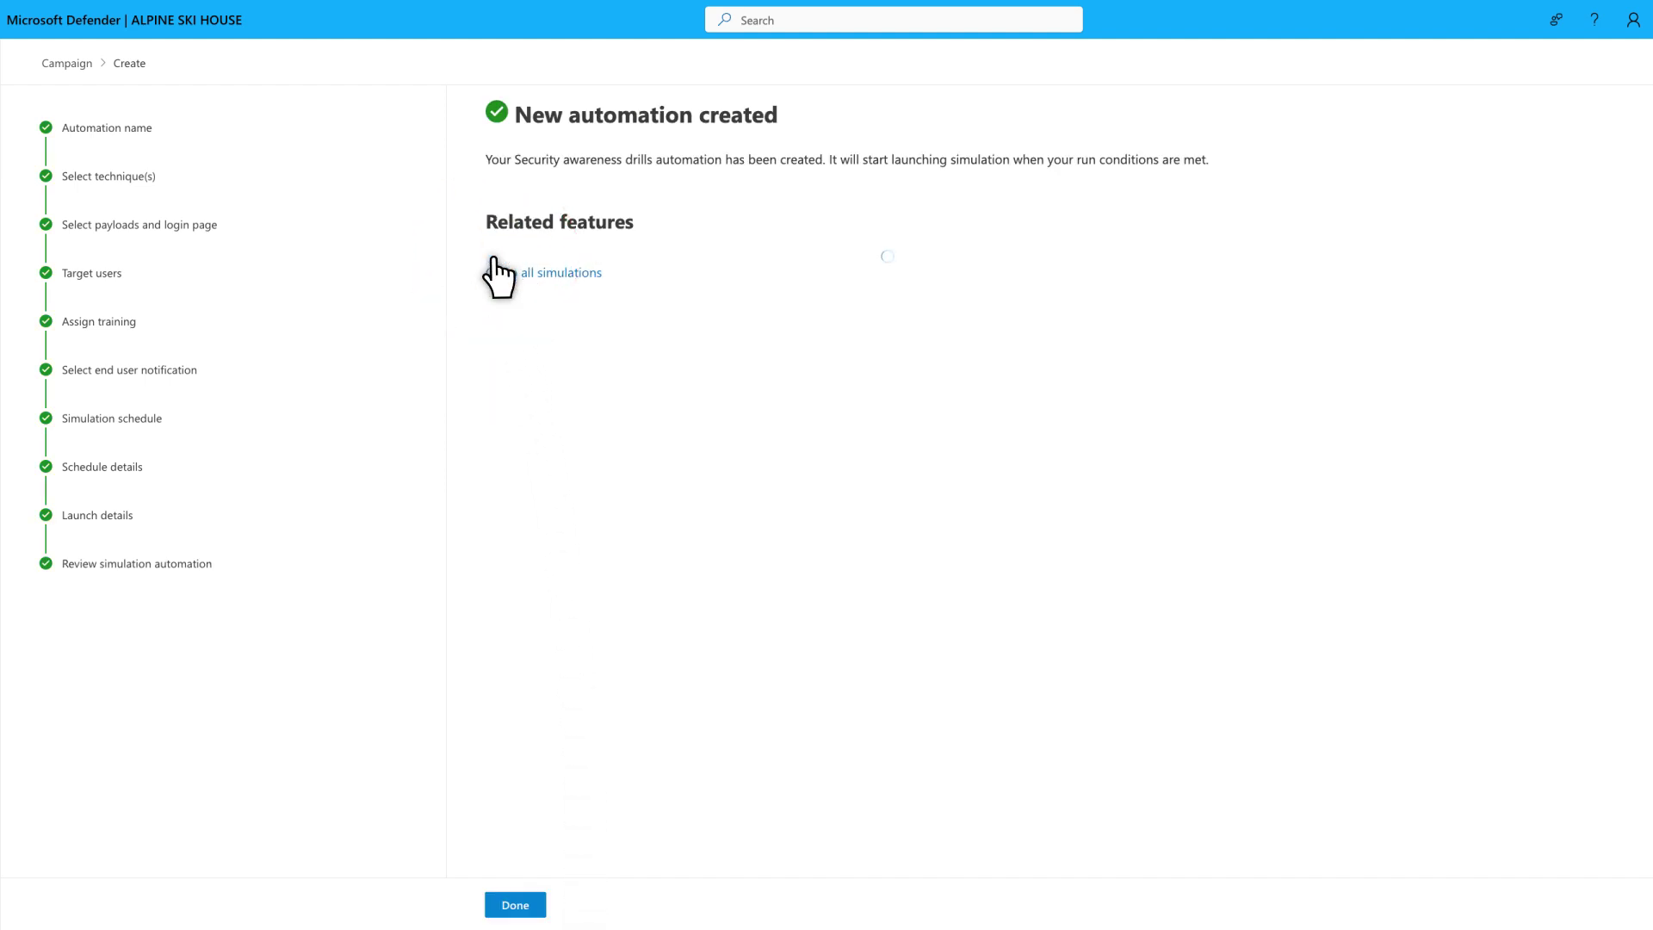